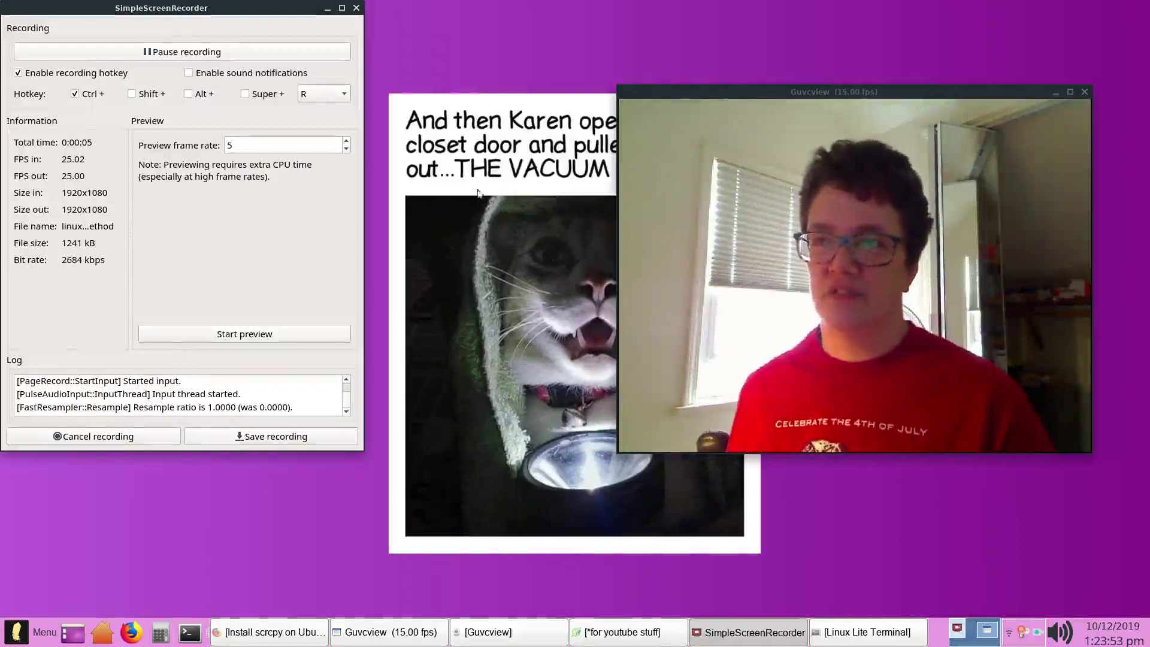
Step: Minimize SimpleScreenRecorder so the desktop and Guvcview webcam preview show
{"action": "left_click", "coordinate": [326, 7]}
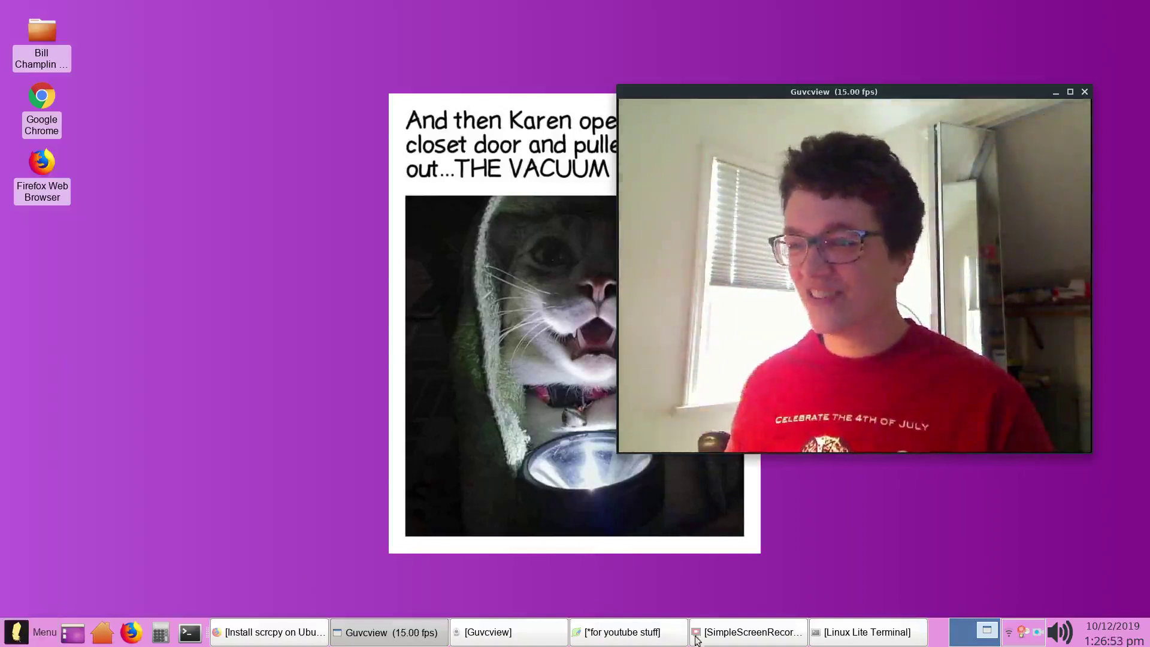
Step: Check the recorder, minimize it again, and bring forward Firefox's 'Install scrcpy on Ubuntu' page
{"action": "left_click", "coordinate": [714, 639]}
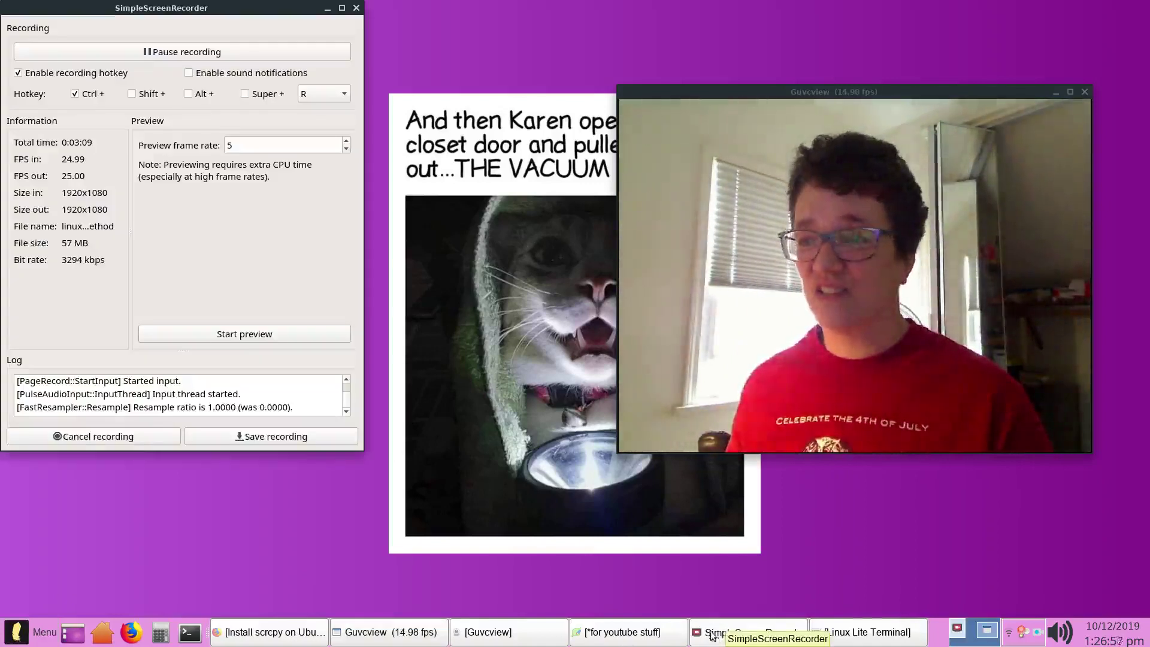
{"action": "left_click", "coordinate": [716, 635]}
{"action": "left_click", "coordinate": [400, 323]}
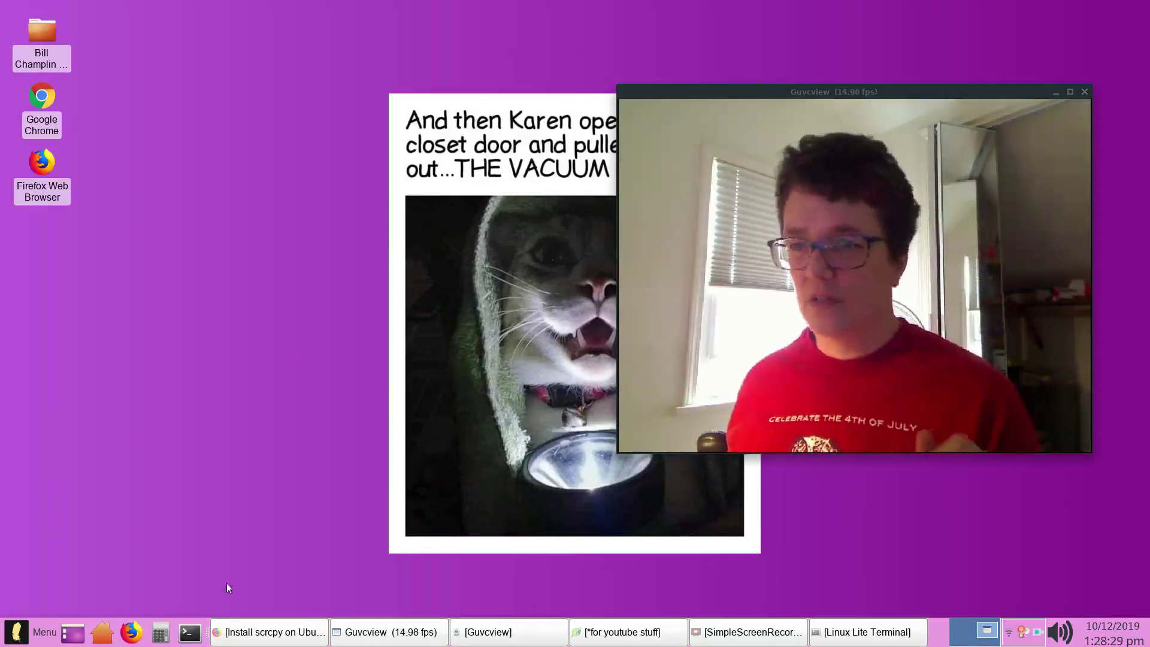
{"action": "left_click", "coordinate": [229, 641]}
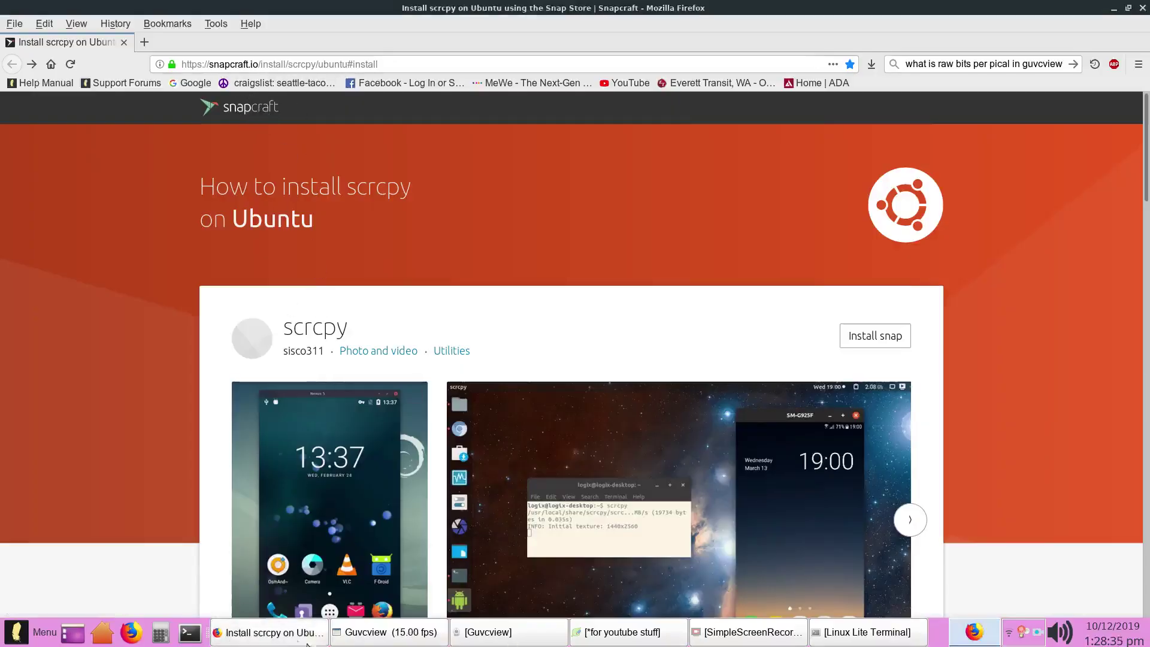
{"action": "left_click", "coordinate": [266, 641]}
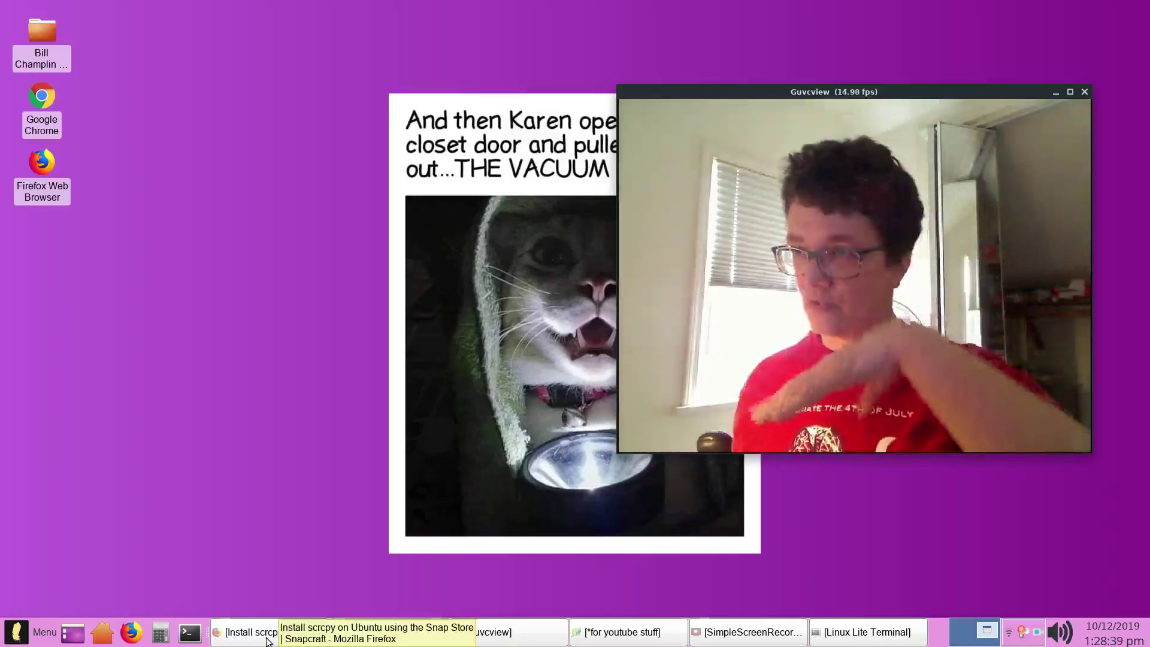
{"action": "left_click", "coordinate": [267, 641]}
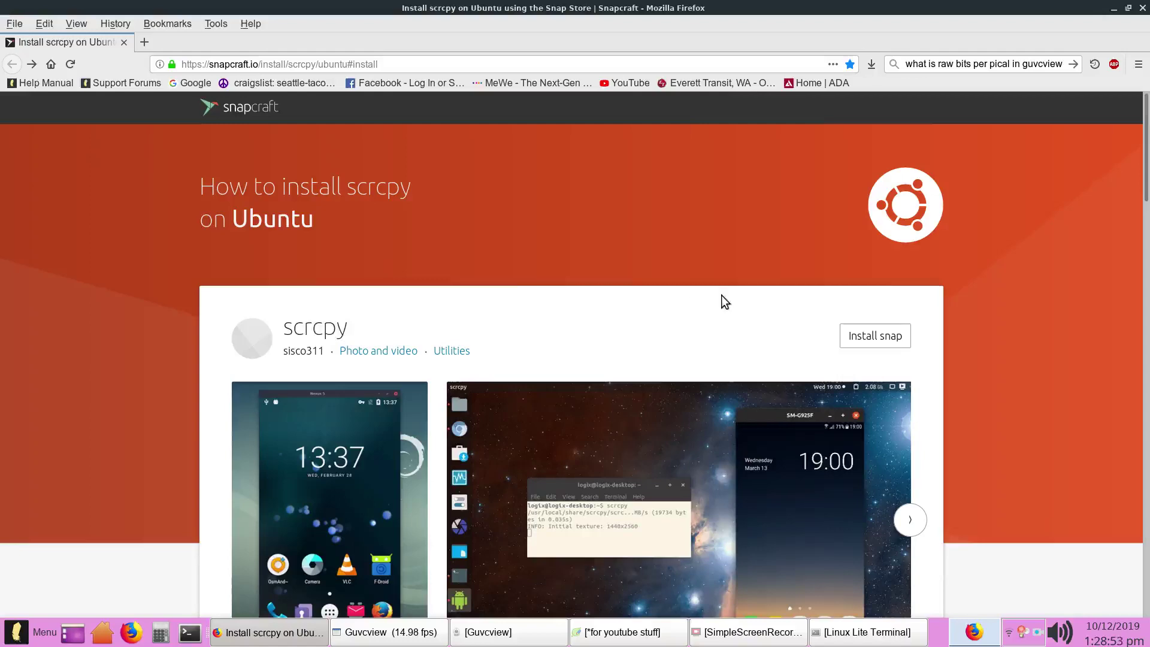
Step: Scroll the Snapcraft page to the Install scrcpy section showing the snapd and snap install commands
{"action": "scroll", "coordinate": [720, 295], "scroll_direction": "down", "scroll_amount": 5}
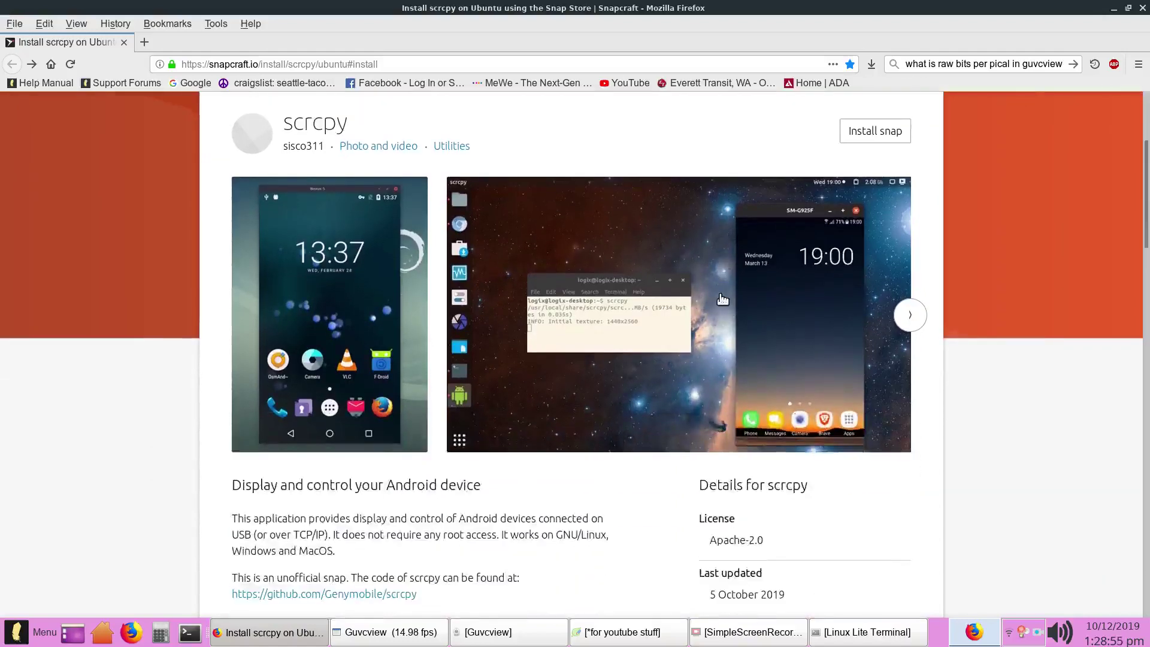
{"action": "scroll", "coordinate": [693, 297], "scroll_direction": "down", "scroll_amount": 1}
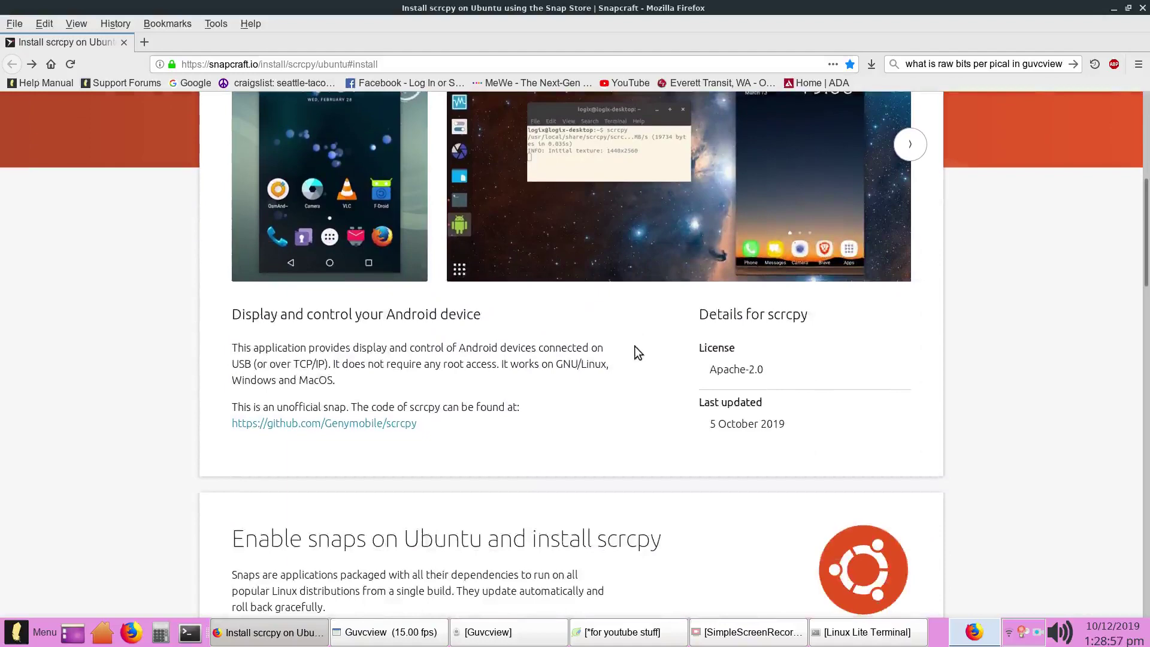
{"action": "scroll", "coordinate": [634, 346], "scroll_direction": "down", "scroll_amount": 3}
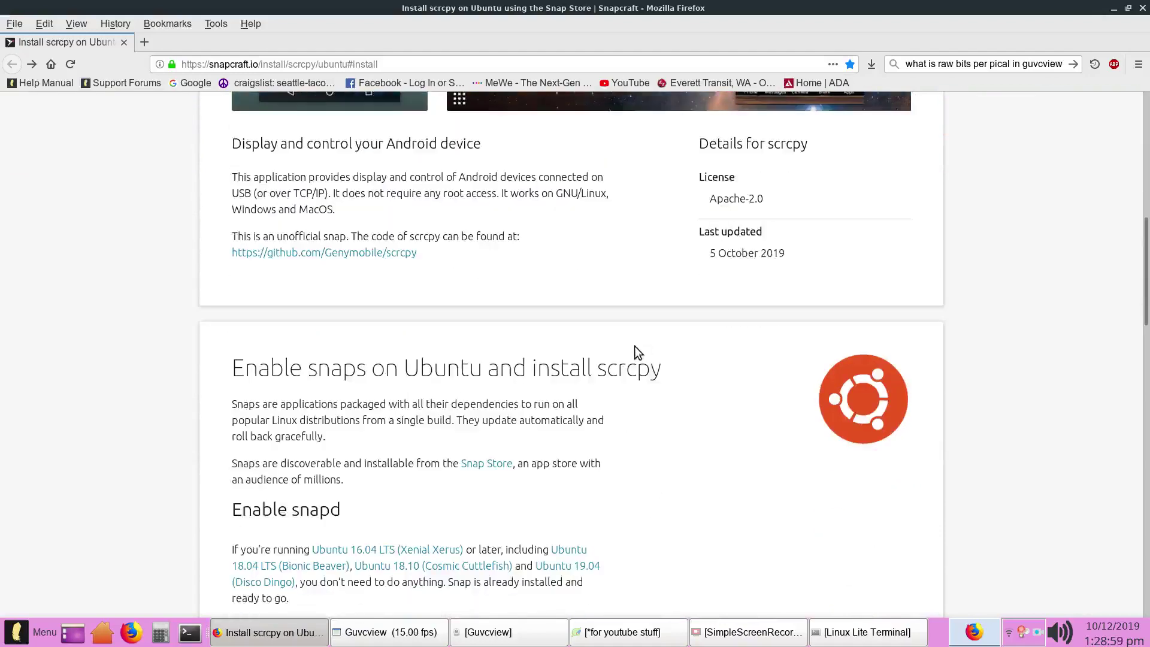
{"action": "scroll", "coordinate": [634, 346], "scroll_direction": "down", "scroll_amount": 3}
{"action": "scroll", "coordinate": [634, 346], "scroll_direction": "down", "scroll_amount": 3}
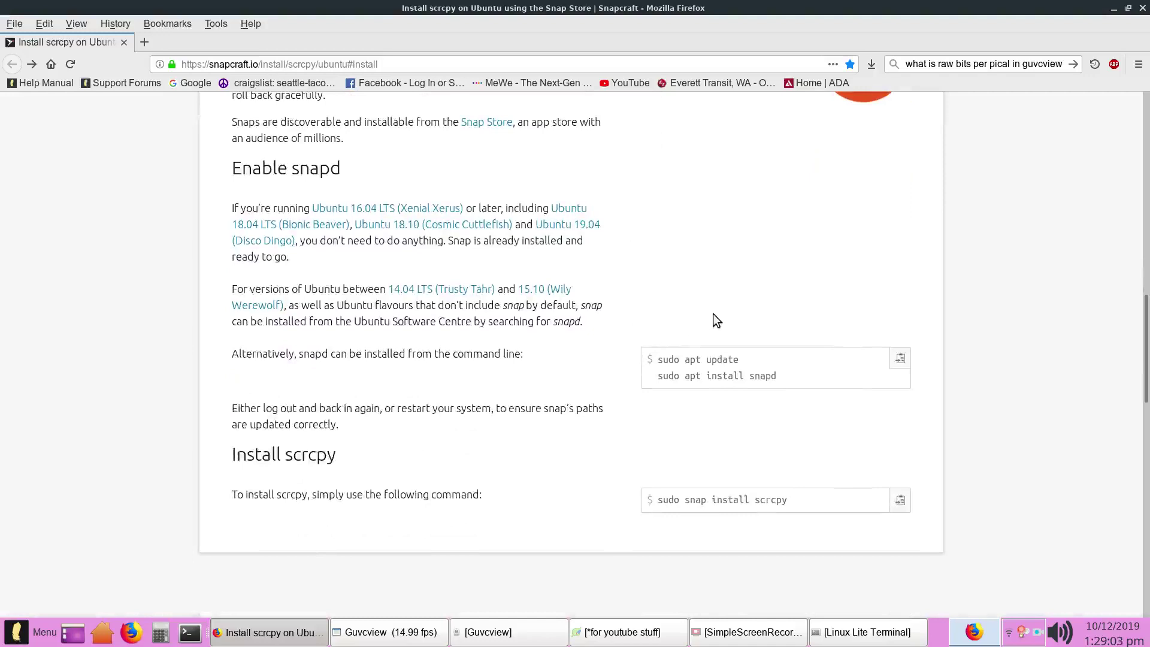
{"action": "scroll", "coordinate": [712, 312], "scroll_direction": "up", "scroll_amount": 2, "text": "ctrl"}
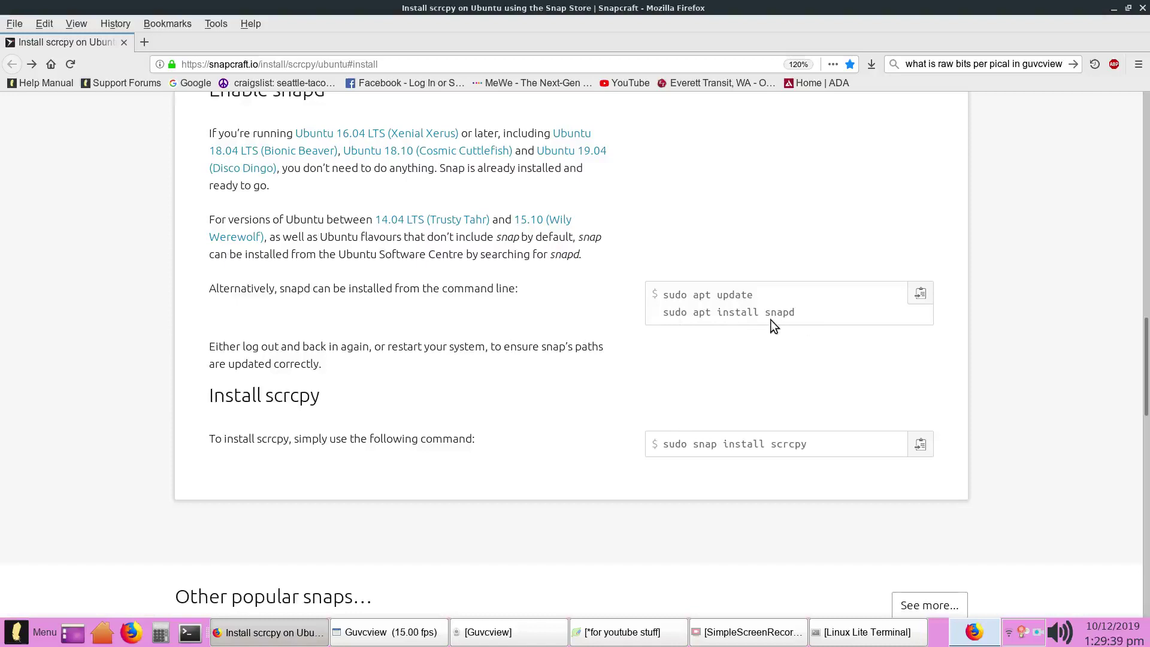
{"action": "left_click_drag", "start_coordinate": [765, 311], "coordinate": [772, 311]}
{"action": "left_click", "coordinate": [738, 352]}
{"action": "scroll", "coordinate": [611, 376], "scroll_direction": "up", "scroll_amount": 15}
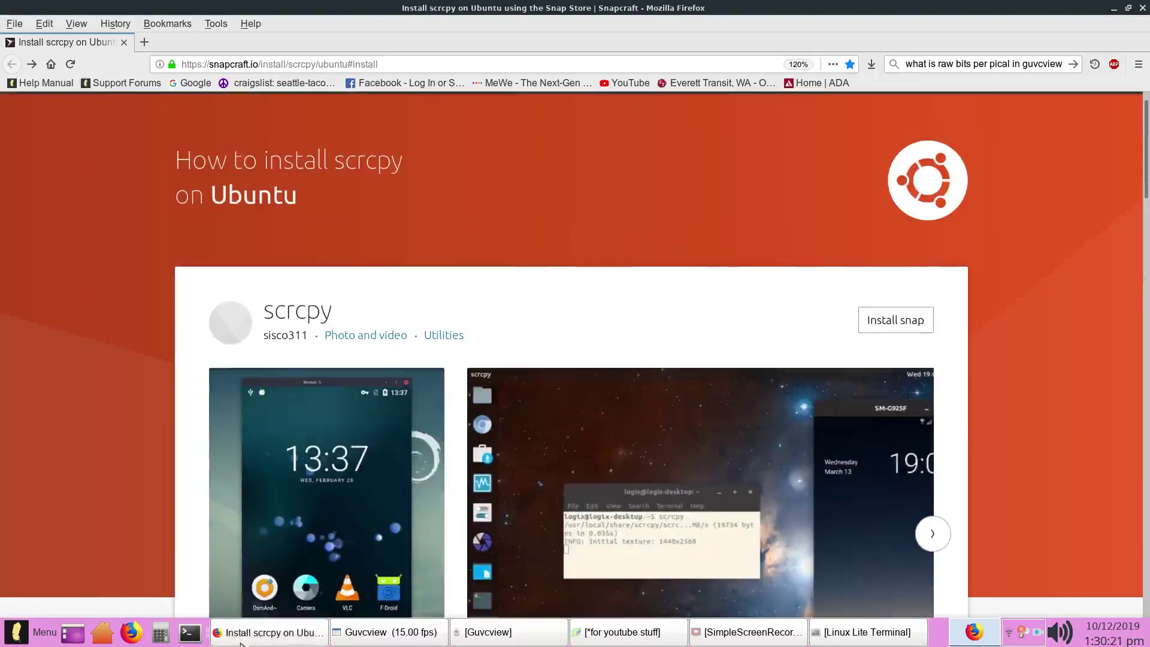
Step: Minimize Firefox, close the old terminal via File > Close Window, and launch a new terminal
{"action": "left_click", "coordinate": [274, 634]}
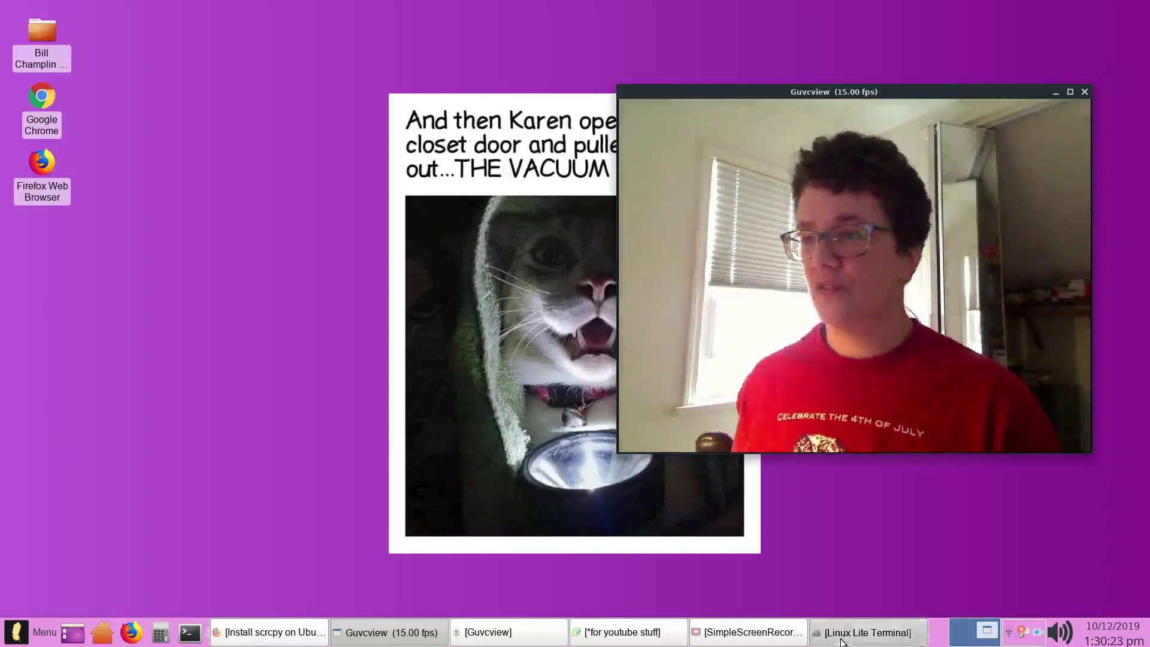
{"action": "left_click", "coordinate": [841, 634]}
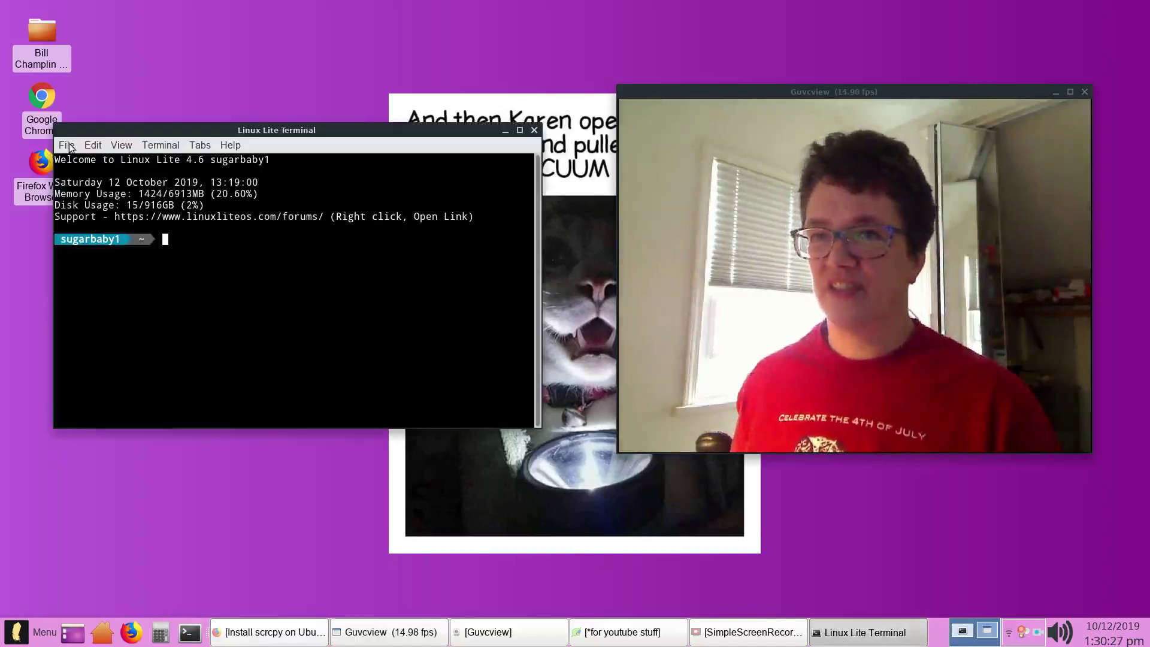
{"action": "left_click", "coordinate": [67, 145]}
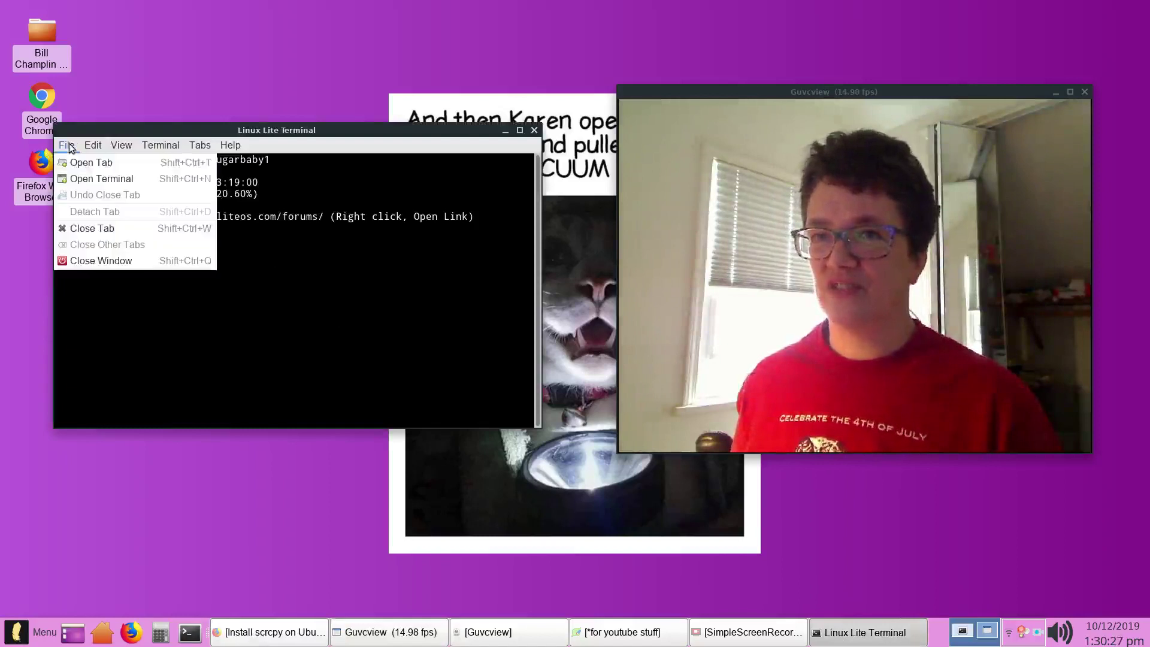
{"action": "left_click", "coordinate": [97, 263]}
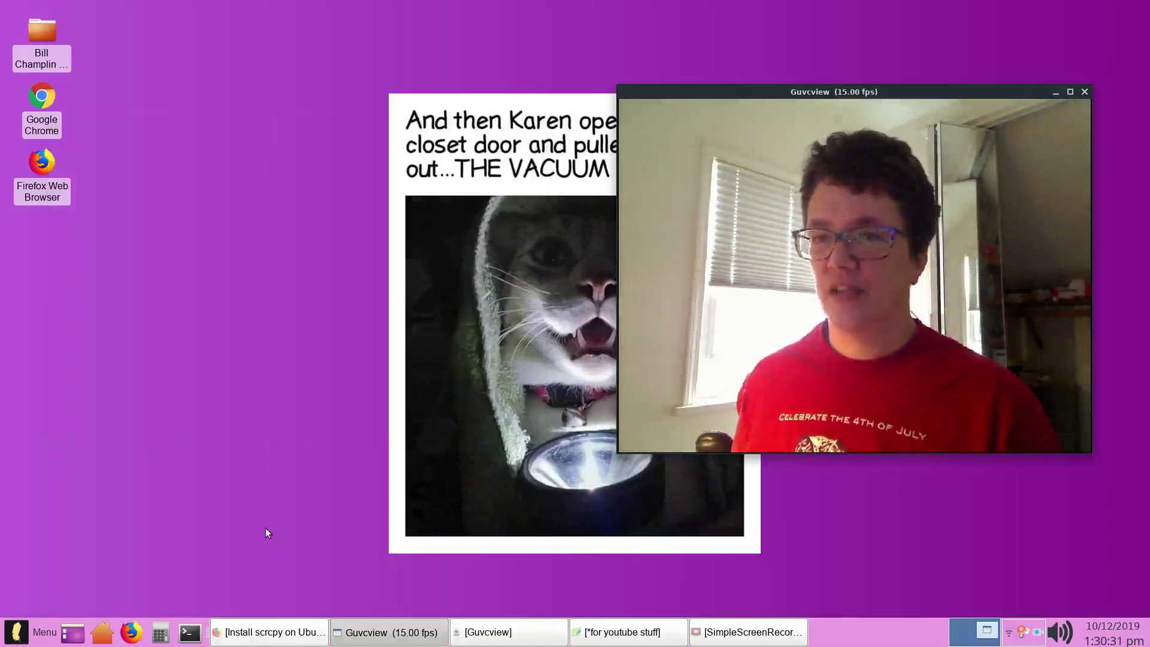
{"action": "left_click", "coordinate": [192, 639]}
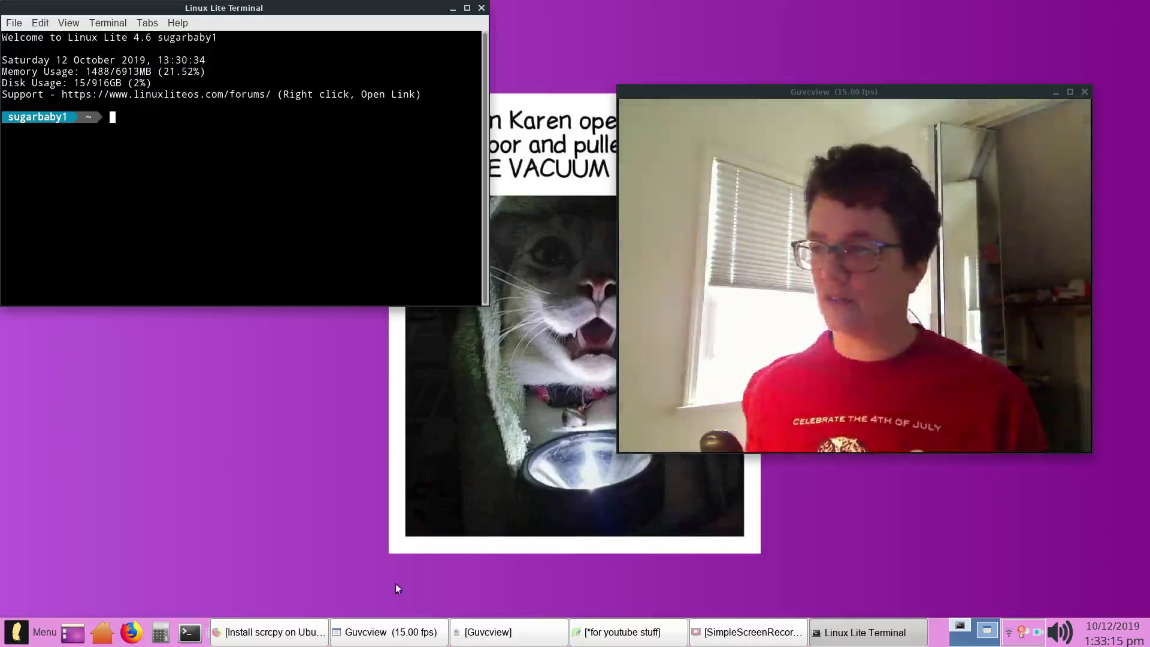
{"action": "left_click", "coordinate": [753, 637]}
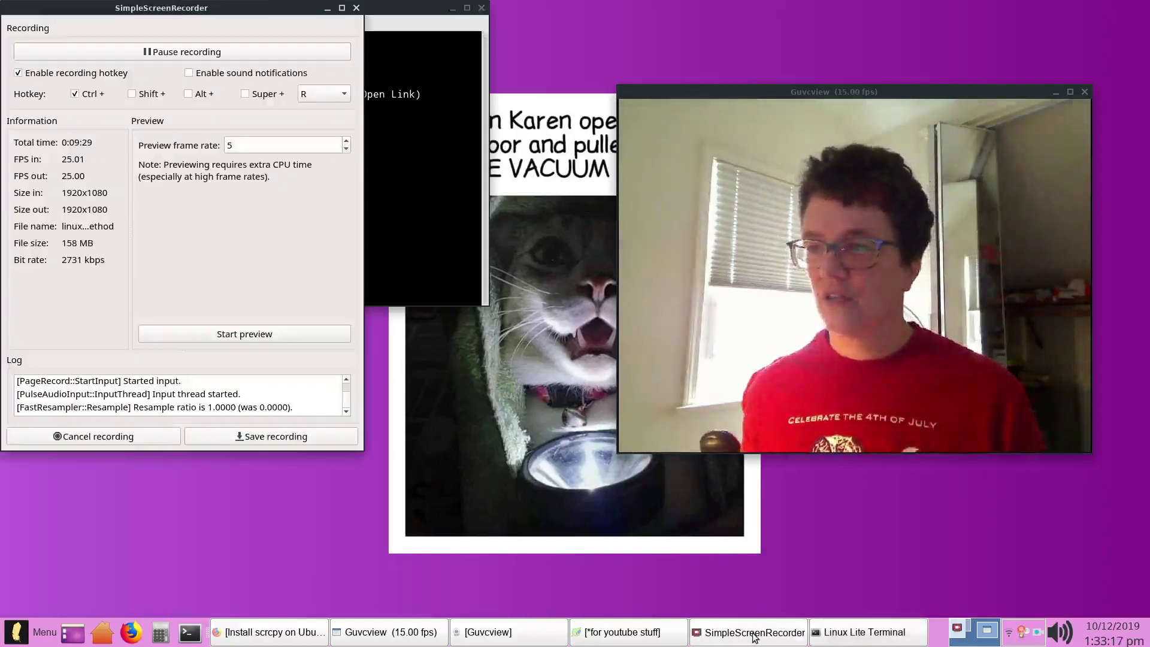
{"action": "left_click", "coordinate": [752, 637]}
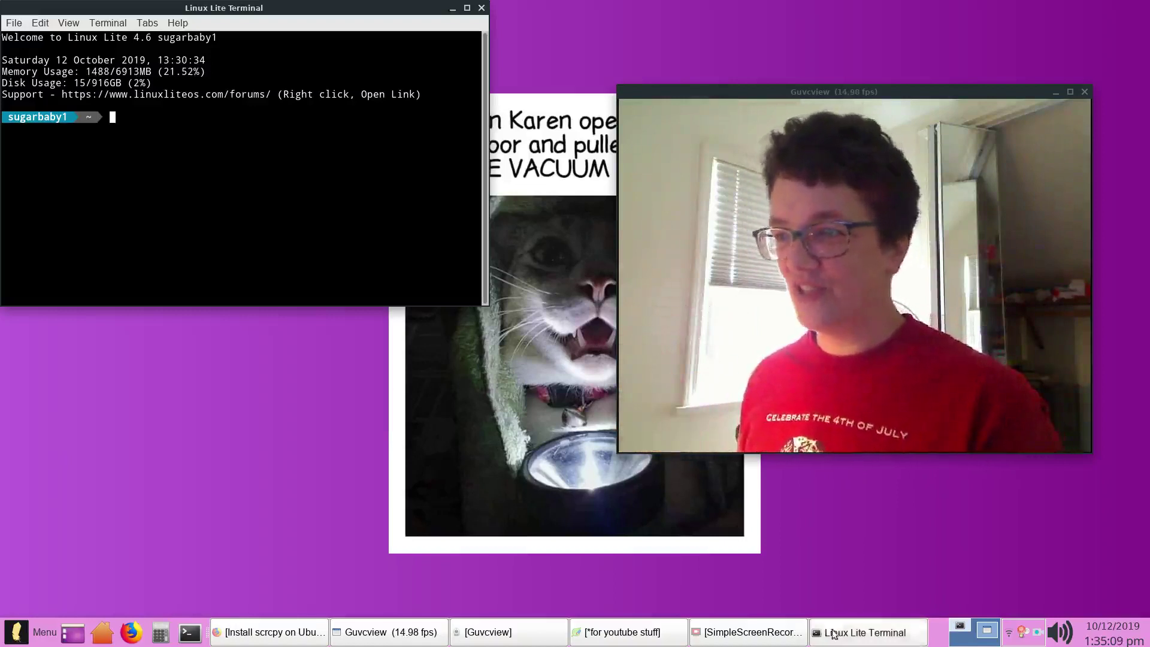
Step: Copy the '/snap/bin/scrcpy' line 106 from the '*for youtube stuff' Leafpad note
{"action": "left_click", "coordinate": [634, 639]}
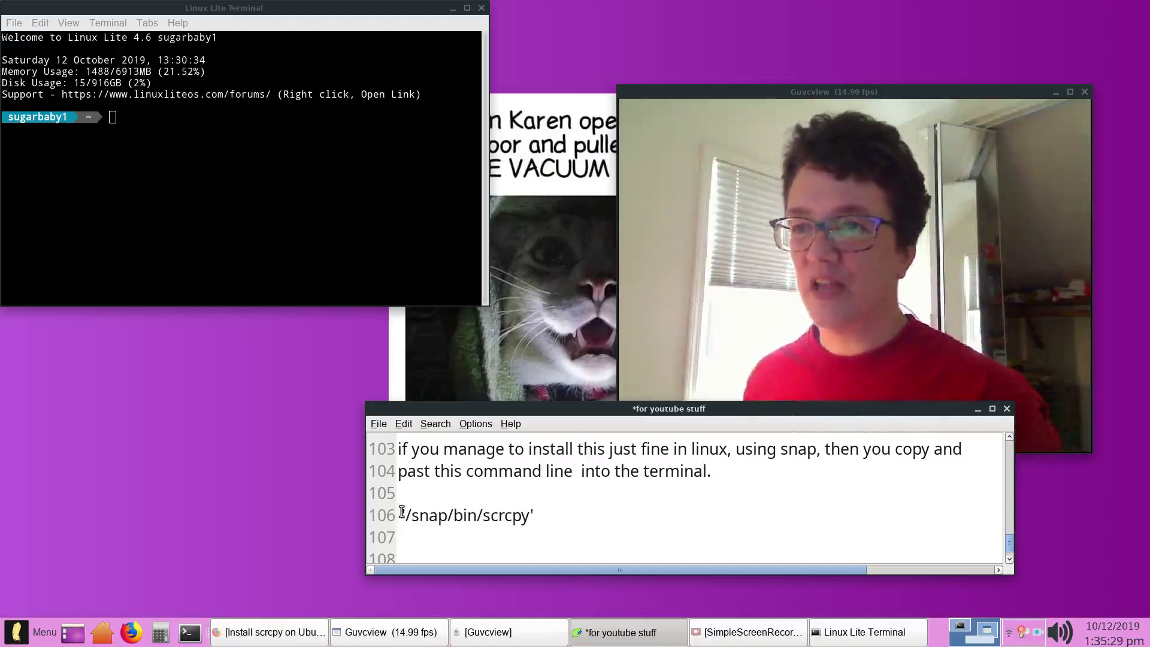
{"action": "left_click_drag", "start_coordinate": [402, 512], "coordinate": [539, 507]}
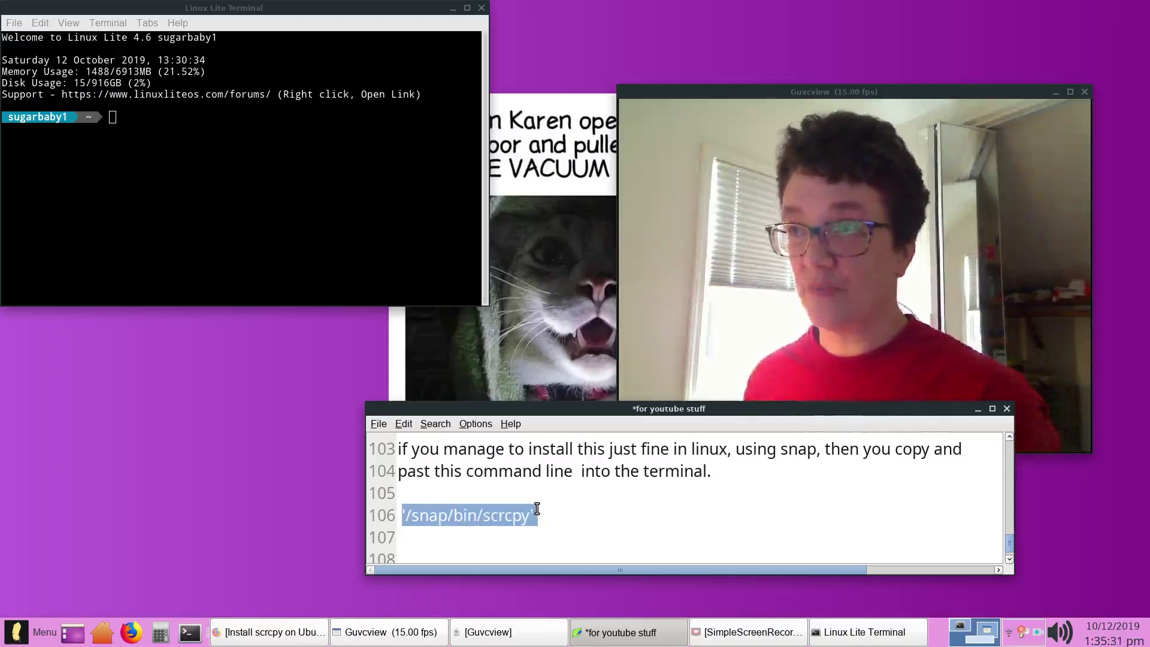
{"action": "right_click", "coordinate": [537, 509]}
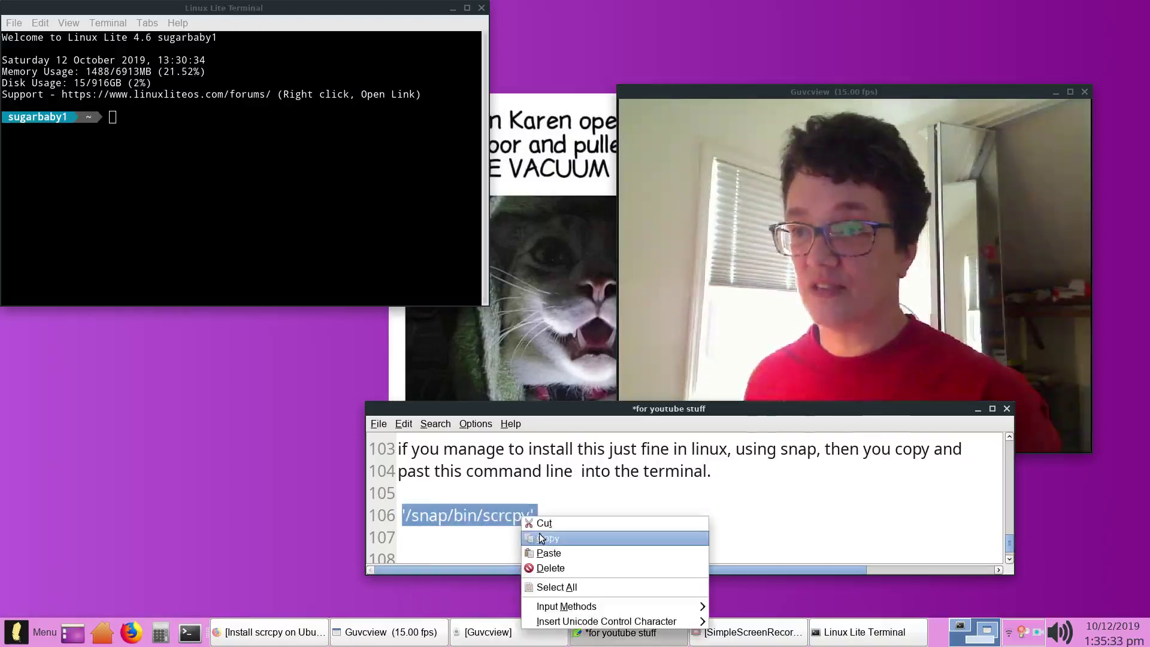
{"action": "left_click", "coordinate": [541, 535]}
{"action": "left_click", "coordinate": [611, 530]}
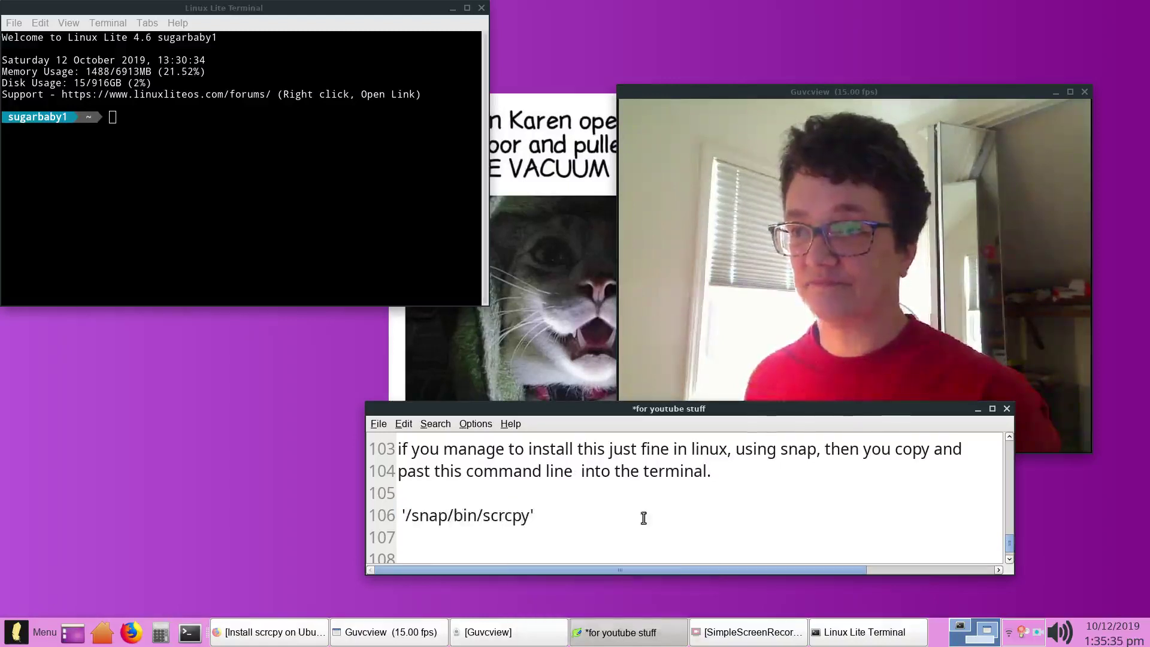
Step: Paste and run '/snap/bin/scrcpy' in the terminal to open the moto e5 plus mirror
{"action": "left_click", "coordinate": [977, 409]}
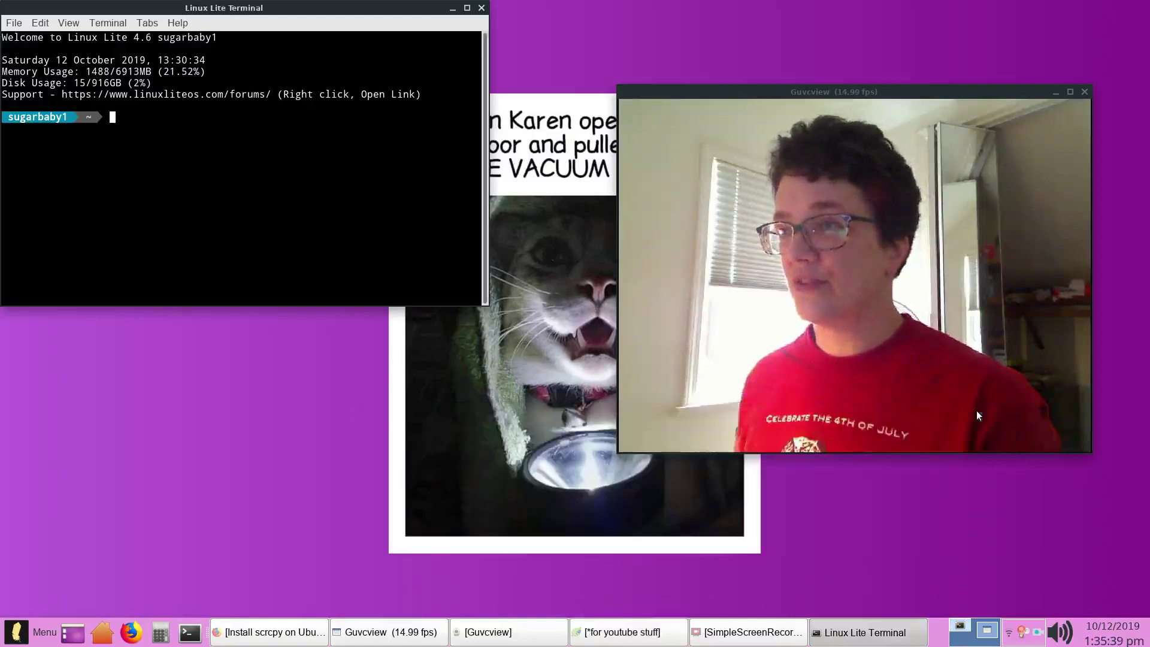
{"action": "right_click", "coordinate": [114, 120]}
{"action": "left_click", "coordinate": [159, 195]}
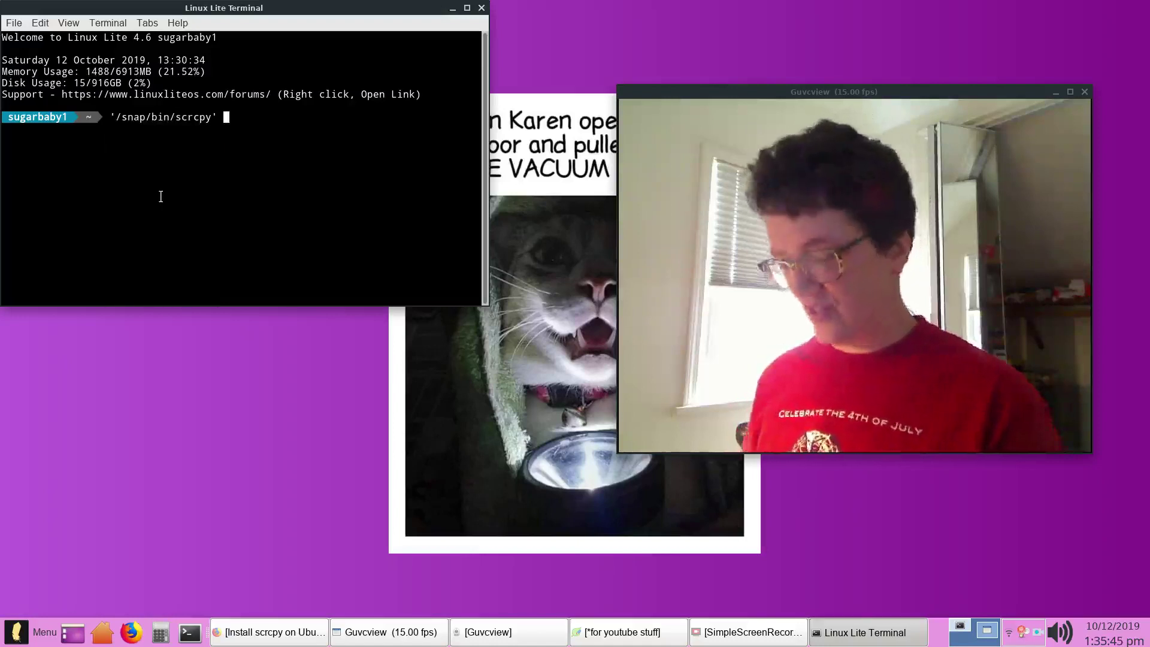
{"action": "key", "text": "Return"}
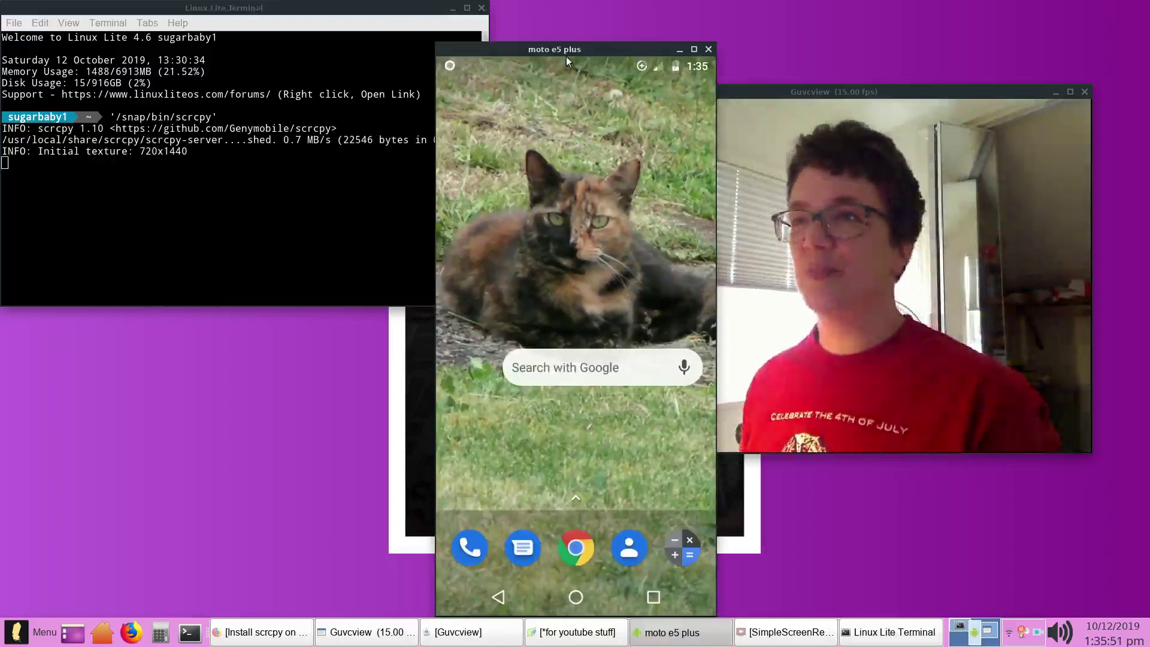
Step: Minimize the terminal and move the moto e5 plus mirror window toward the desktop's left side
{"action": "left_click_drag", "start_coordinate": [574, 49], "coordinate": [473, 37]}
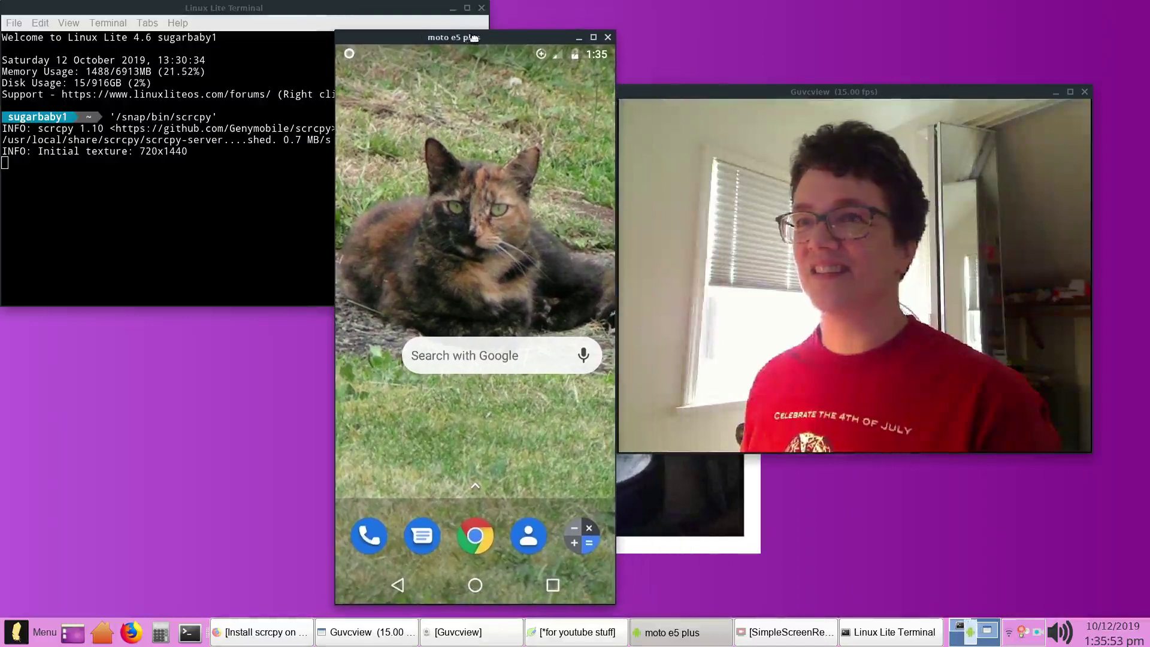
{"action": "left_click", "coordinate": [203, 12]}
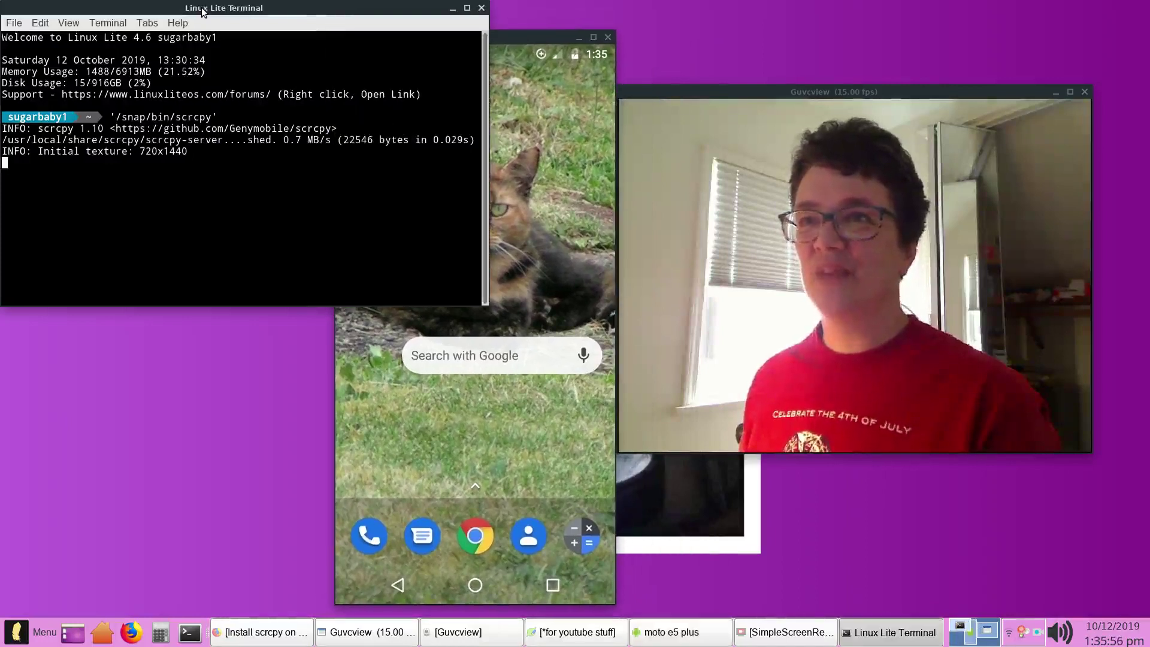
{"action": "left_click", "coordinate": [450, 8]}
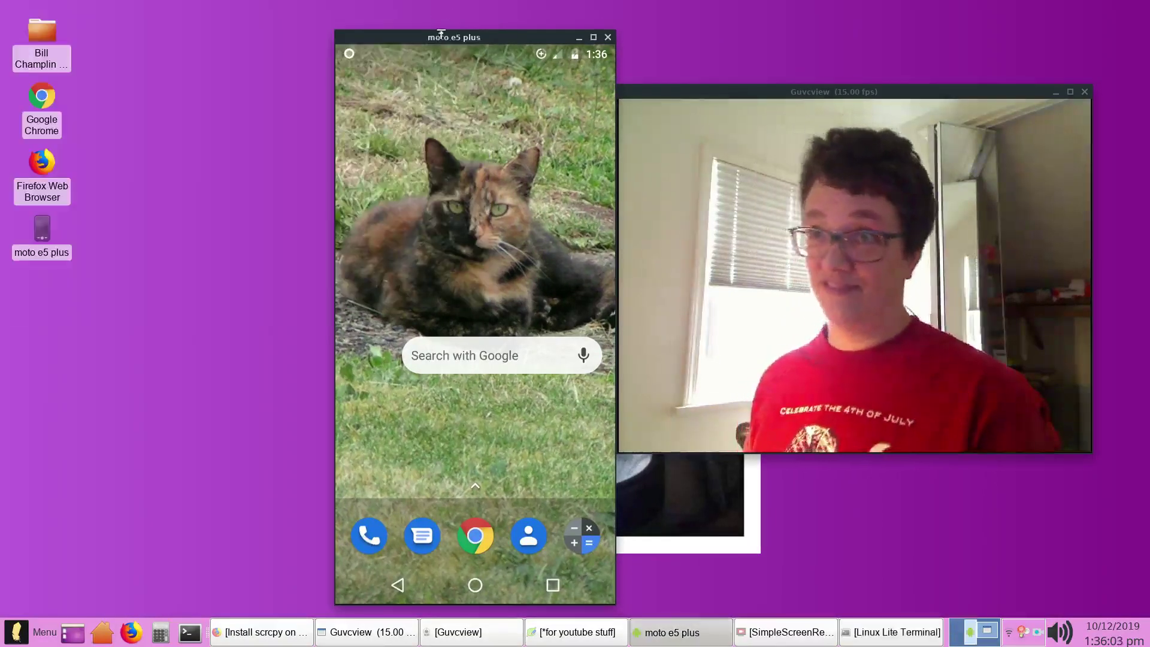
{"action": "left_click_drag", "start_coordinate": [440, 37], "coordinate": [296, 26]}
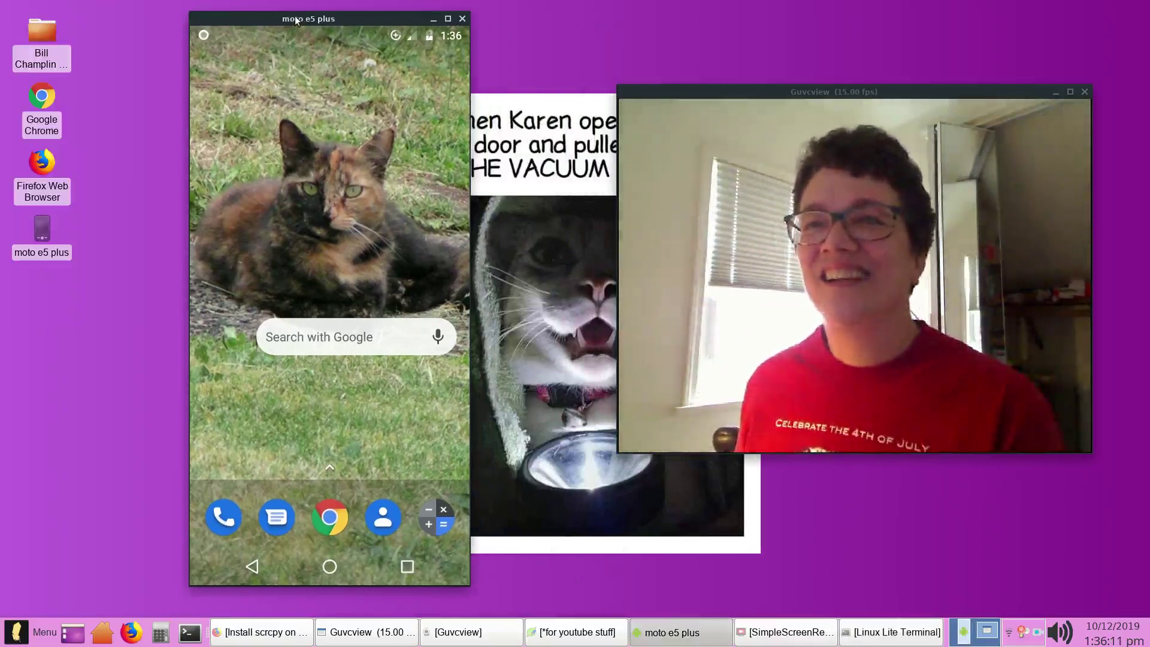
Step: Nudge the moto e5 plus mirror window slightly into position
{"action": "left_click_drag", "start_coordinate": [295, 21], "coordinate": [294, 24]}
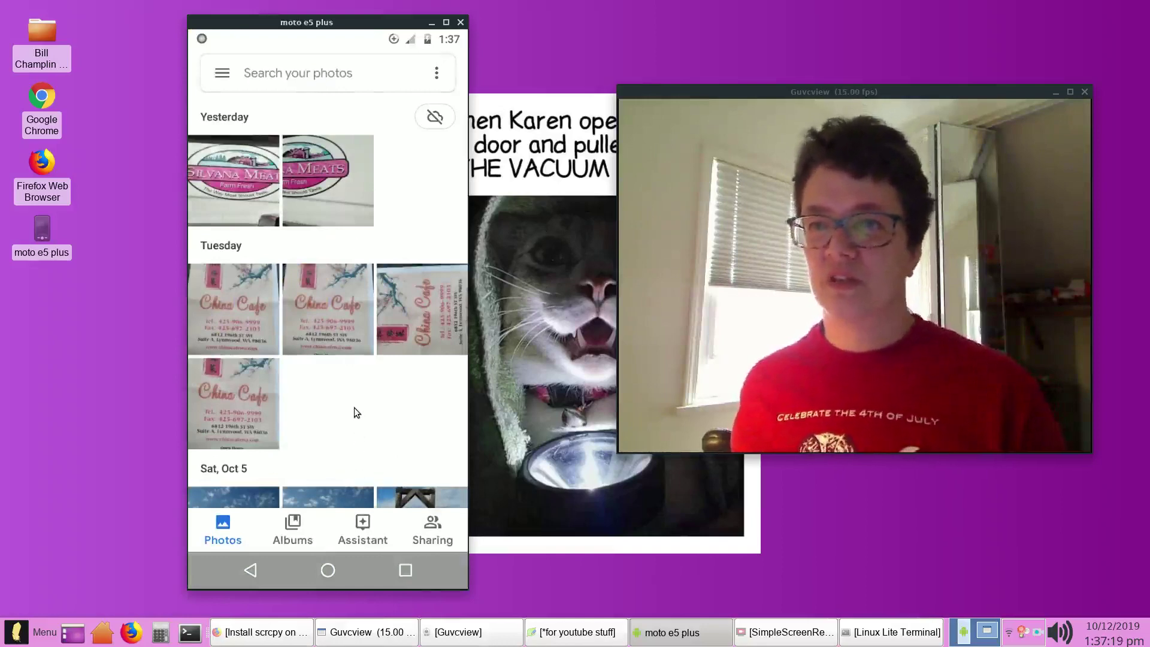
Step: Scroll the Google Photos grid and open the top-left sky-and-clouds photo full view
{"action": "scroll", "coordinate": [354, 413], "scroll_direction": "down", "scroll_amount": 5}
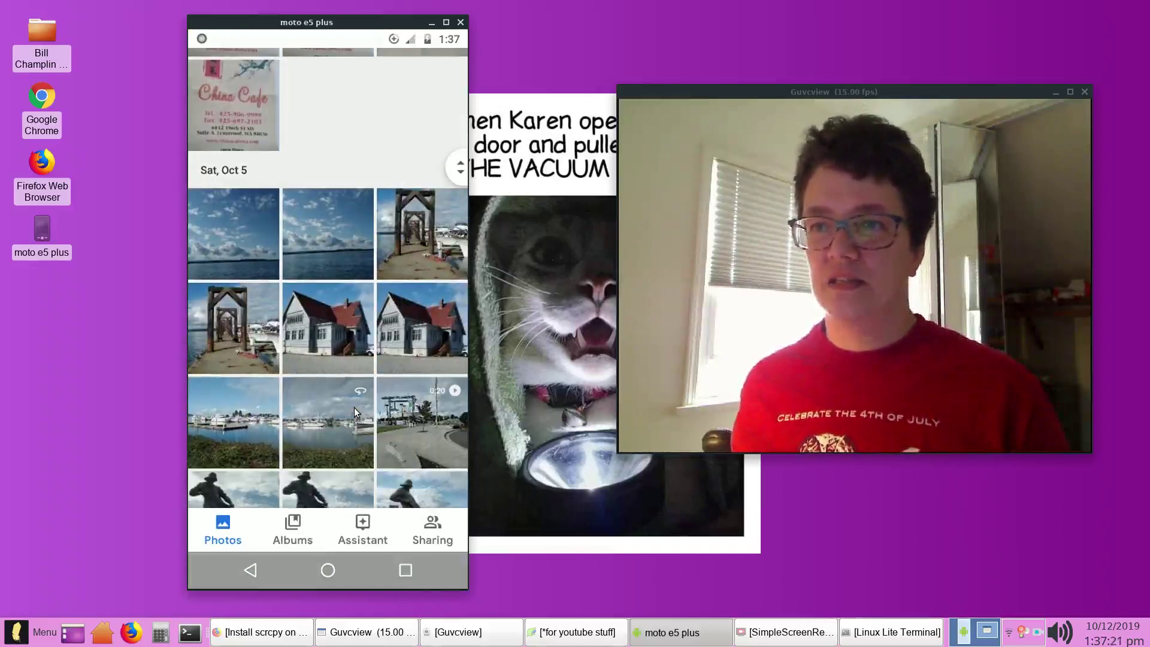
{"action": "scroll", "coordinate": [354, 408], "scroll_direction": "down", "scroll_amount": 3}
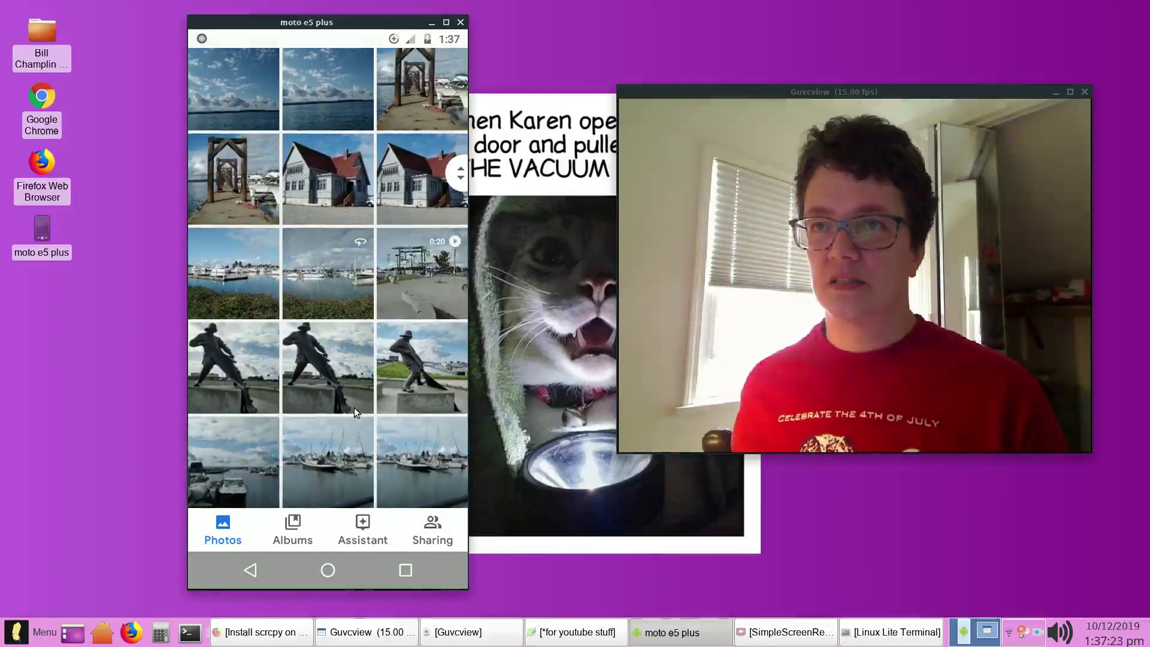
{"action": "scroll", "coordinate": [354, 408], "scroll_direction": "up", "scroll_amount": 1}
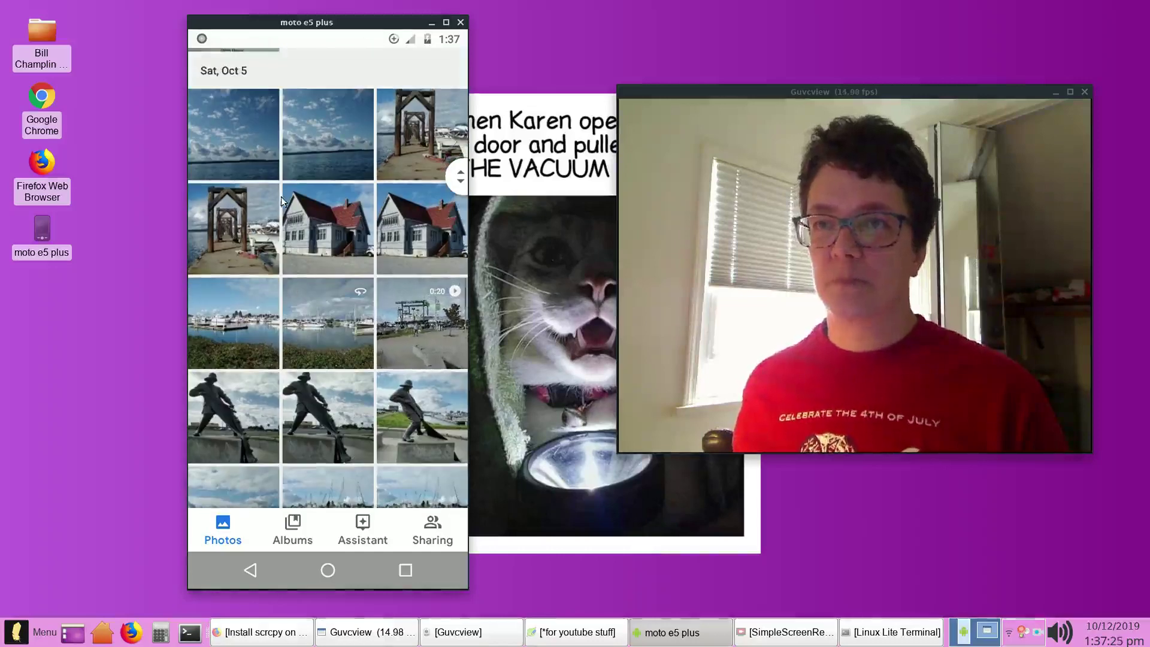
{"action": "left_click", "coordinate": [215, 138]}
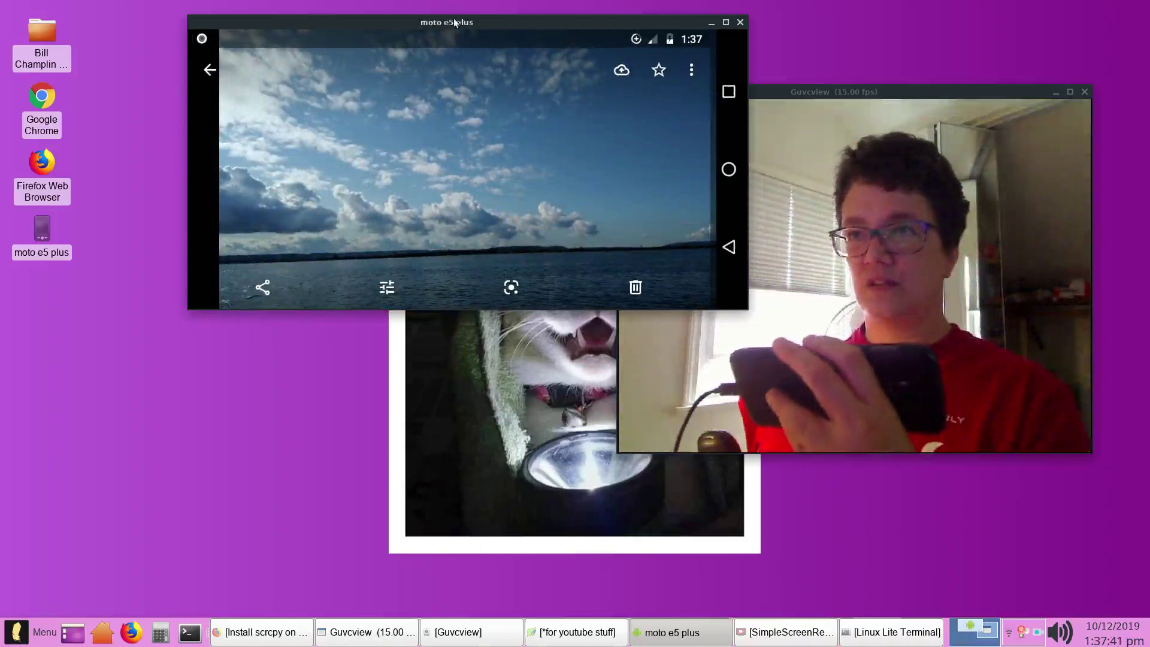
Step: Drag the moto e5 plus mirror window down and left to a new spot
{"action": "left_click_drag", "start_coordinate": [454, 23], "coordinate": [438, 122]}
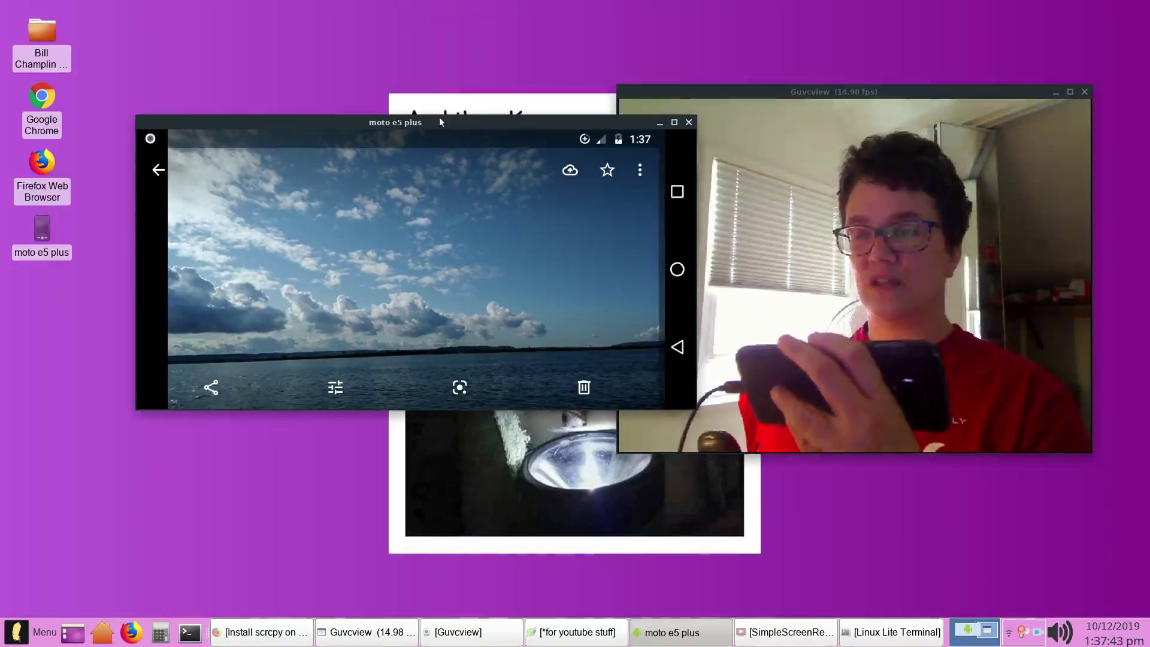
{"action": "mouse_move", "coordinate": [439, 122]}
{"action": "left_mouse_down"}
{"action": "mouse_move", "coordinate": [475, 122]}
{"action": "mouse_move", "coordinate": [472, 136]}
{"action": "mouse_move", "coordinate": [429, 131]}
{"action": "mouse_move", "coordinate": [441, 136]}
{"action": "left_mouse_up"}
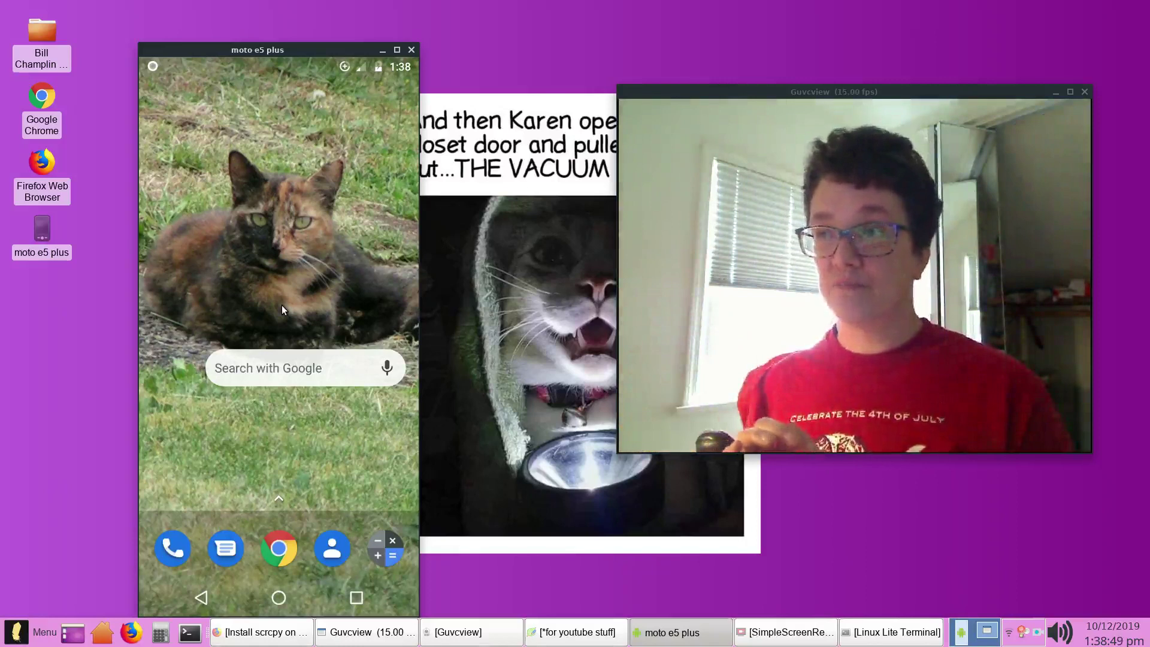
Step: Move the moto e5 plus mirror window further right on the desktop
{"action": "left_click_drag", "start_coordinate": [224, 49], "coordinate": [274, 29]}
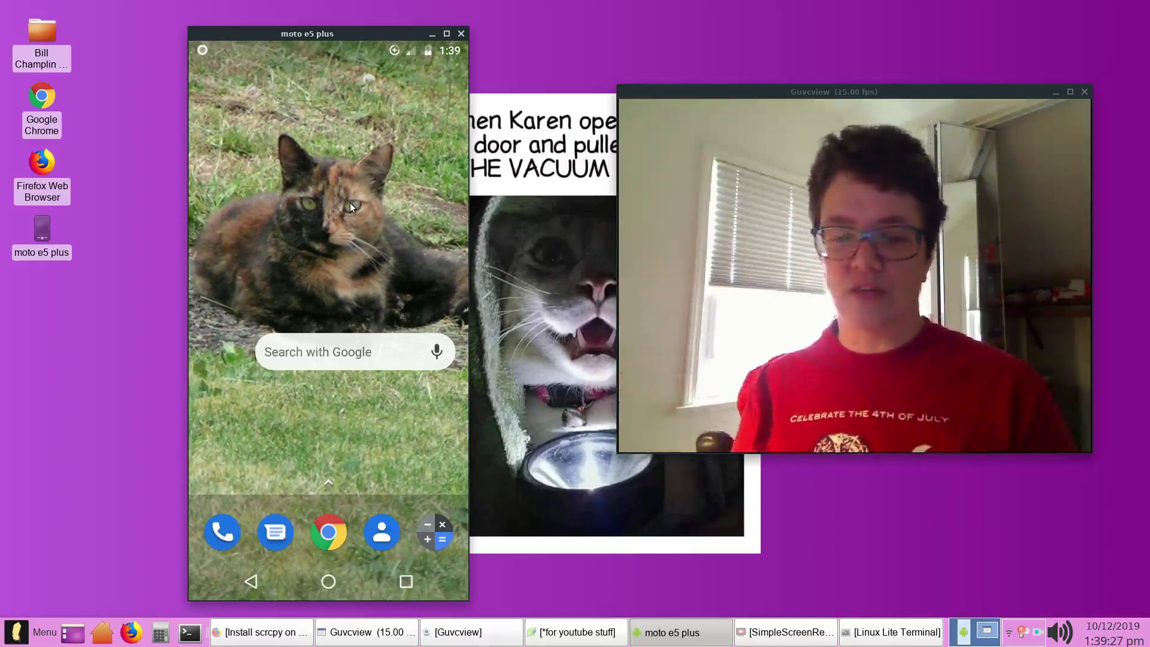
Step: Open Developer options via the USB debugging notification and the System settings list
{"action": "key", "text": "ctrl+n"}
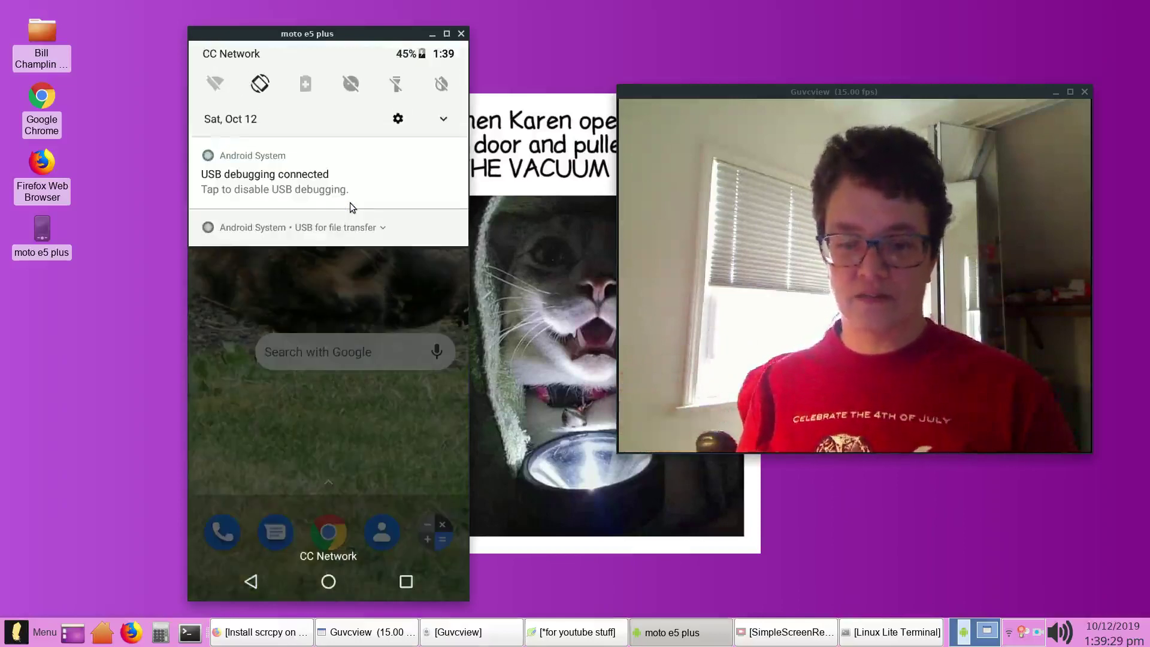
{"action": "left_click", "coordinate": [350, 203]}
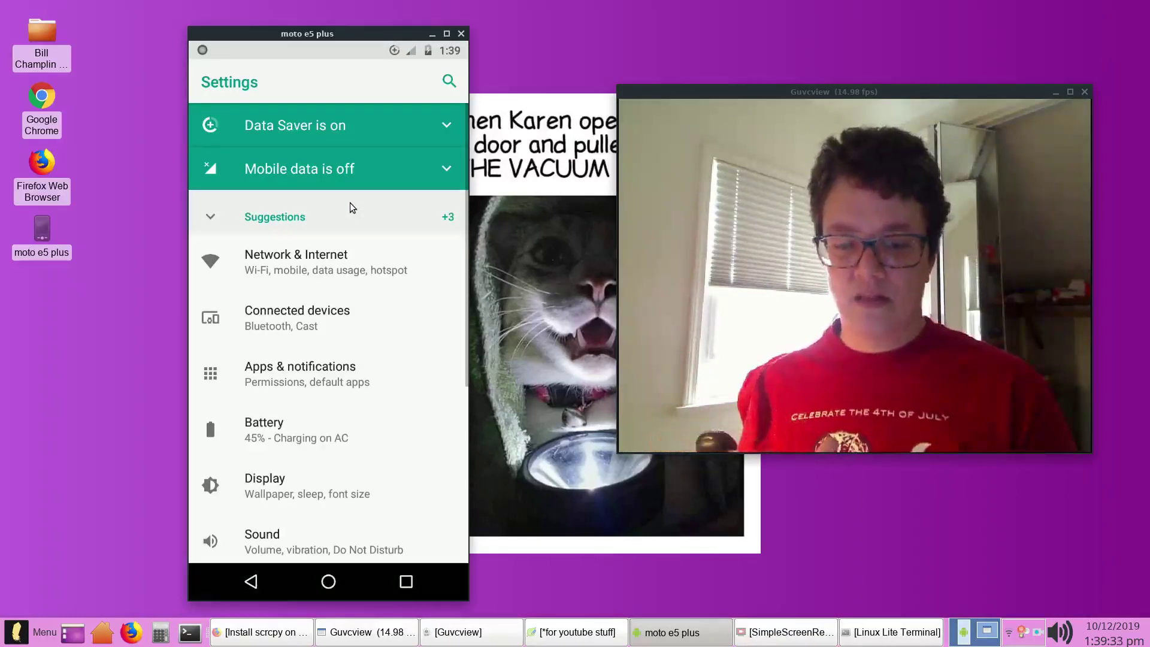
{"action": "scroll", "coordinate": [350, 202], "scroll_direction": "down", "scroll_amount": 5}
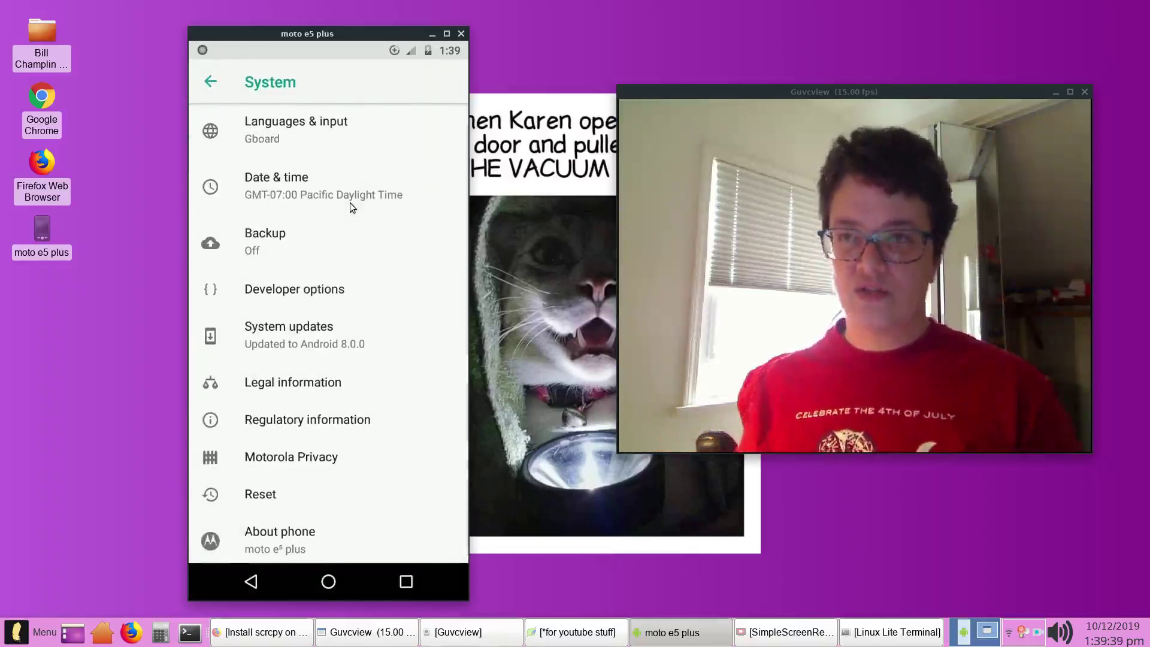
{"action": "left_click", "coordinate": [458, 282]}
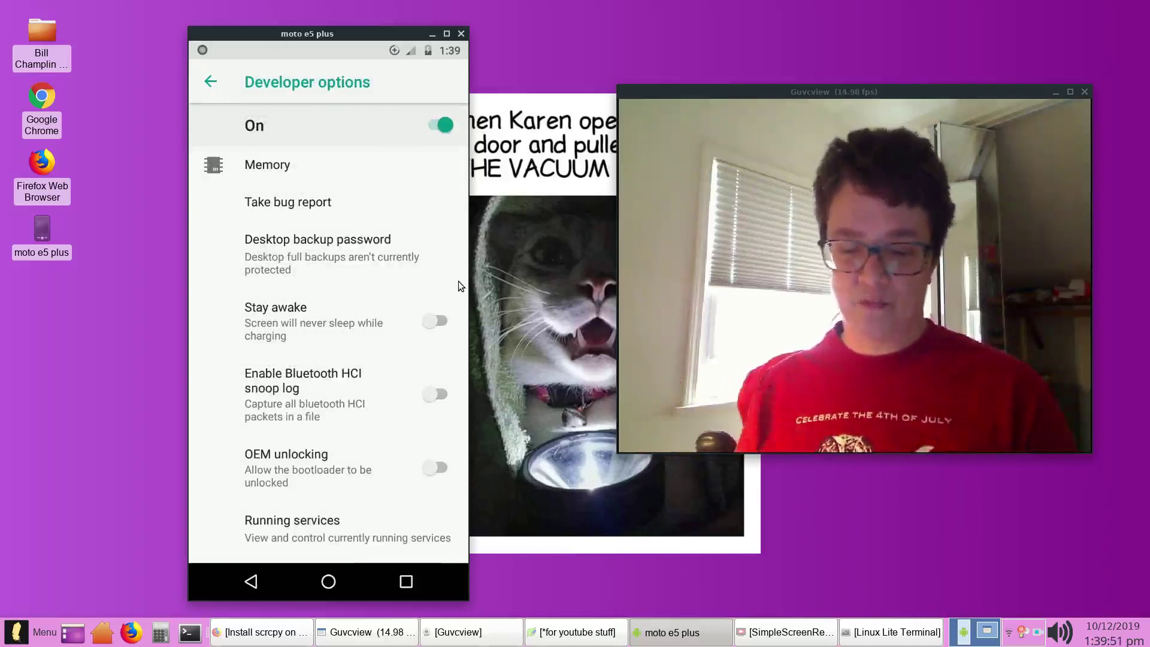
Step: Scroll Developer options to the Debugging section and nudge the mirror window up slightly
{"action": "scroll", "coordinate": [458, 281], "scroll_direction": "down", "scroll_amount": 5}
{"action": "scroll", "coordinate": [458, 282], "scroll_direction": "down", "scroll_amount": 6}
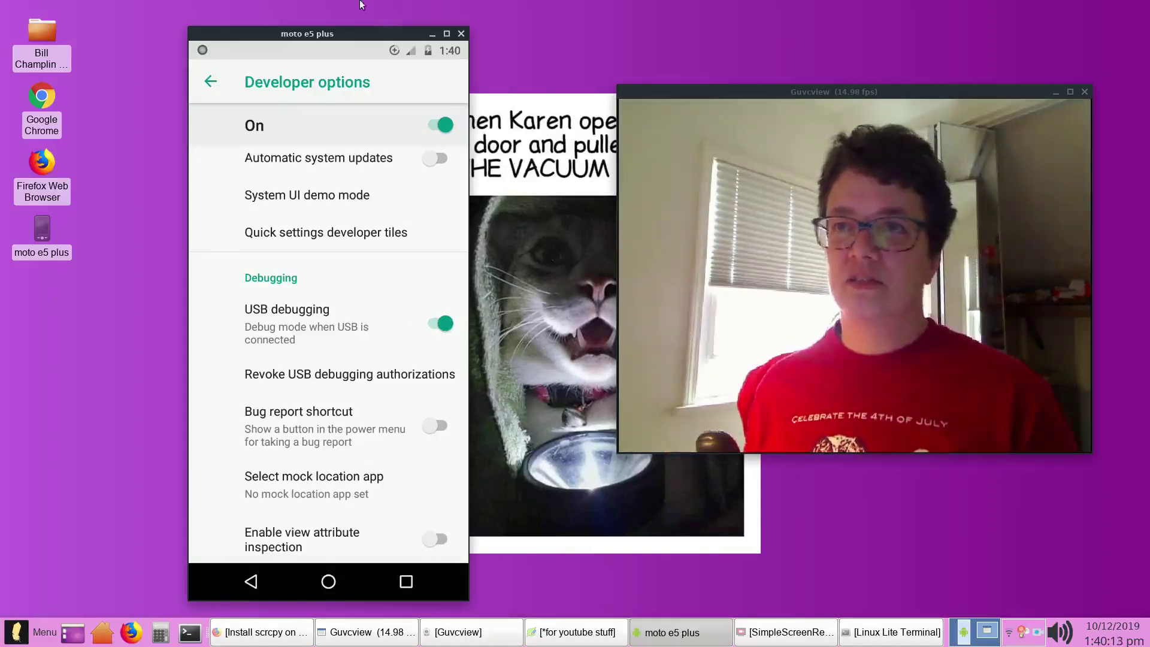
{"action": "left_click_drag", "start_coordinate": [347, 33], "coordinate": [345, 28]}
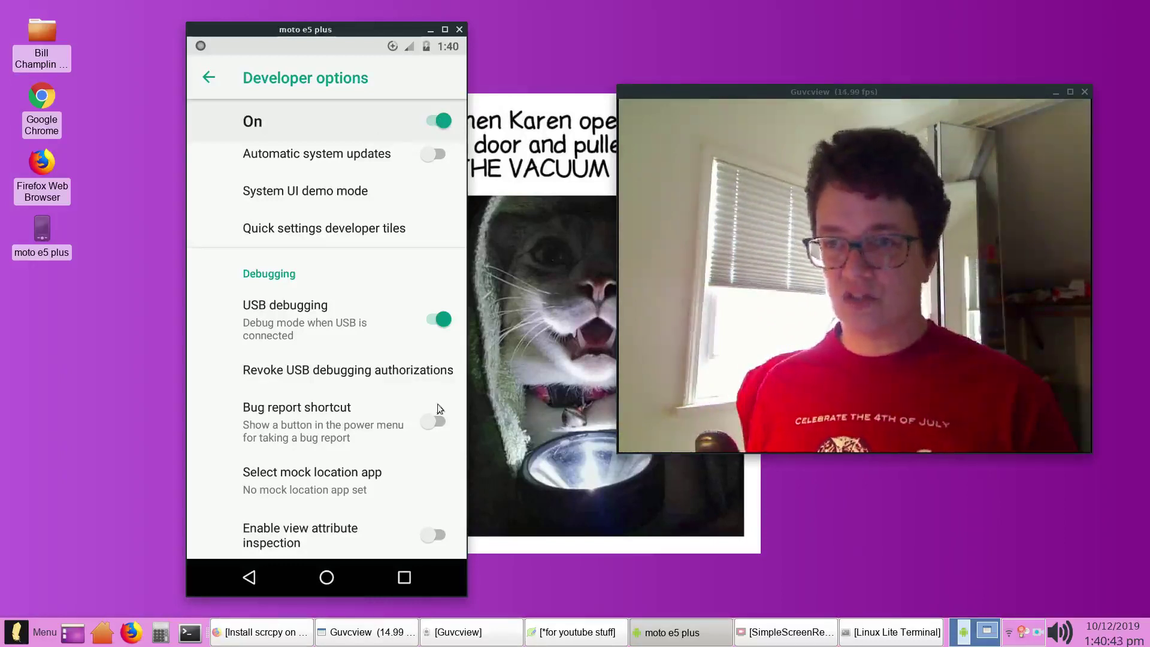
Step: Clear all of the phone's recent apps from the Recents screen
{"action": "left_click", "coordinate": [404, 577]}
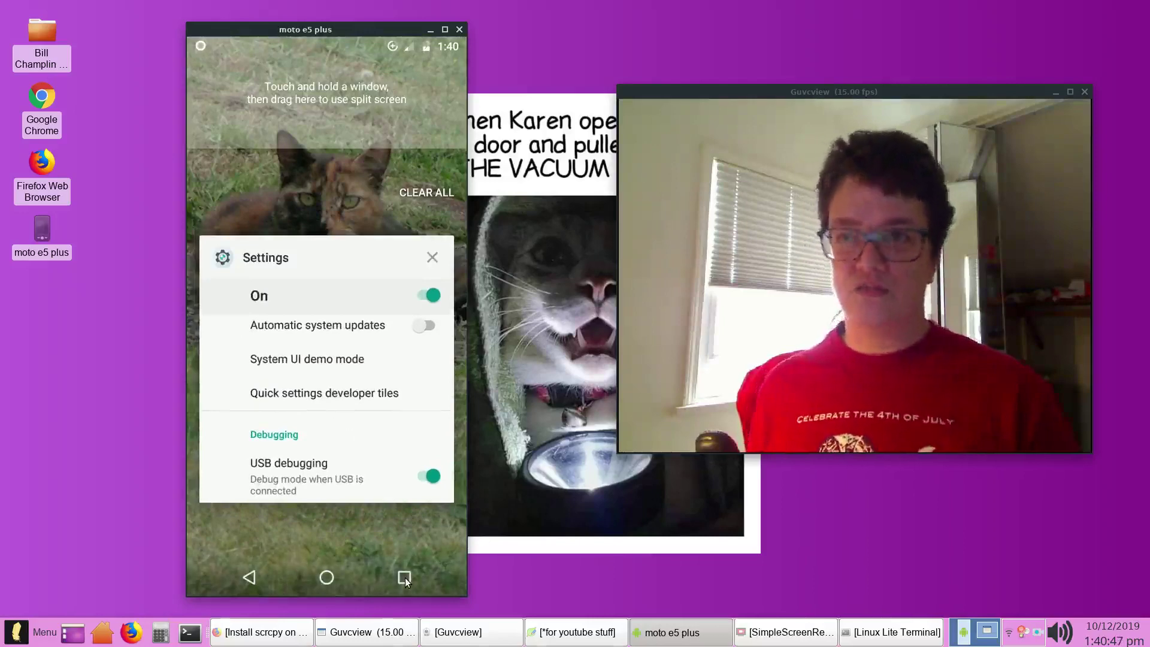
{"action": "left_click", "coordinate": [422, 192]}
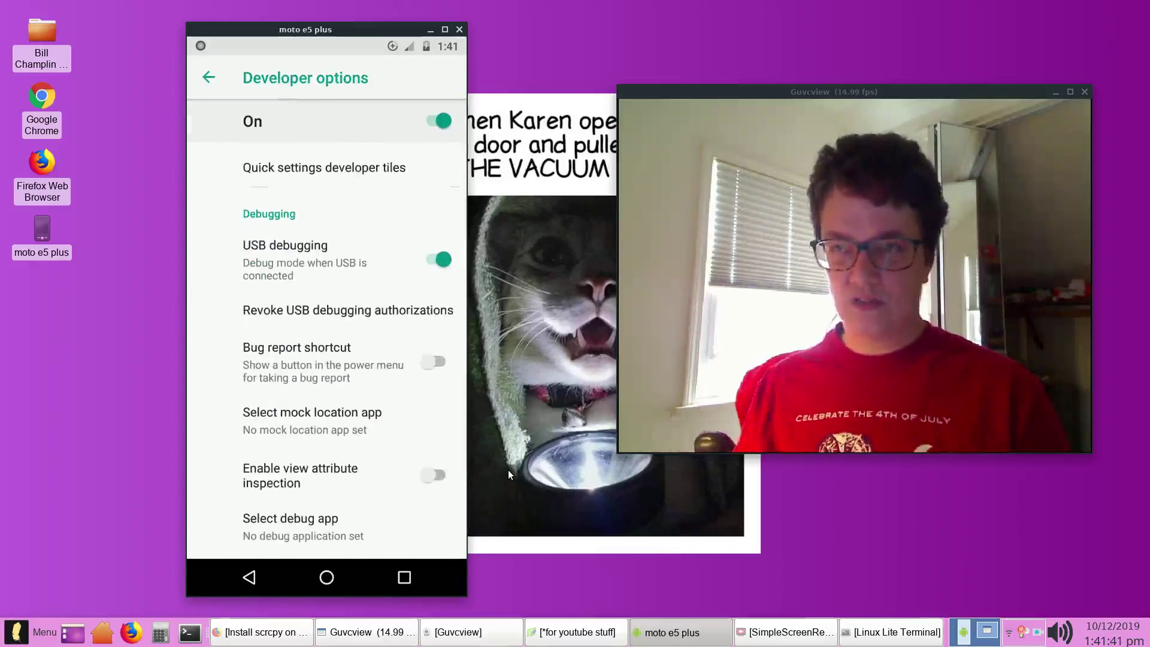
Step: Turn off the USB debugging toggle, disconnecting and closing the scrcpy mirror
{"action": "left_click", "coordinate": [433, 262]}
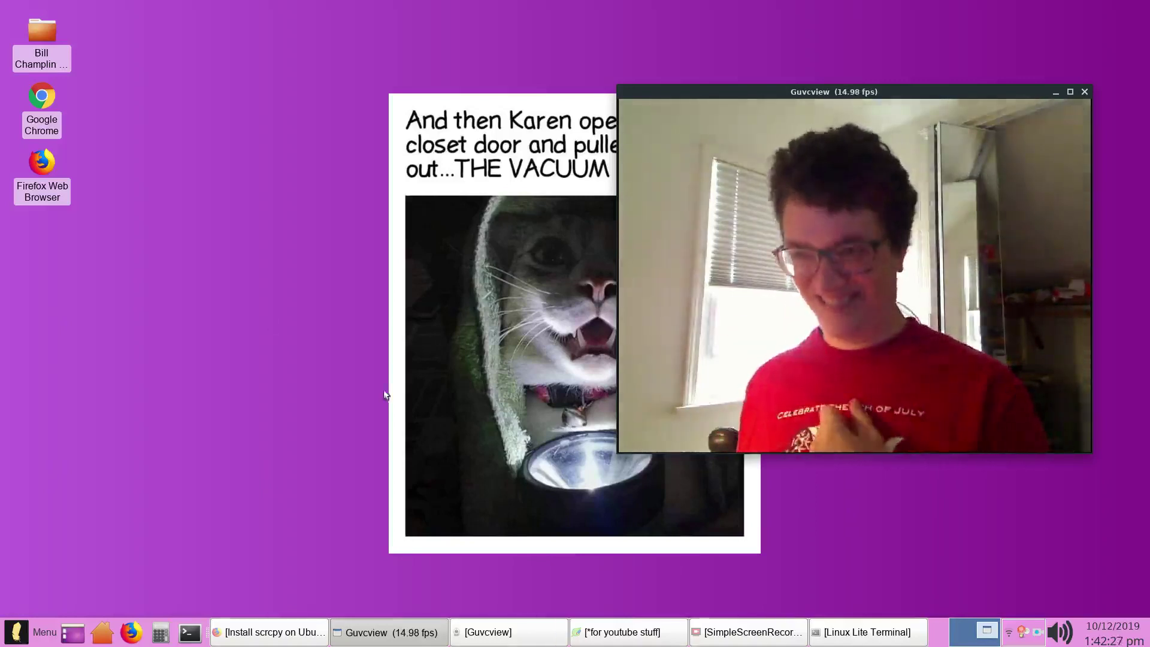
Step: Raise the SimpleScreenRecorder window from its taskbar entry
{"action": "left_click", "coordinate": [712, 632]}
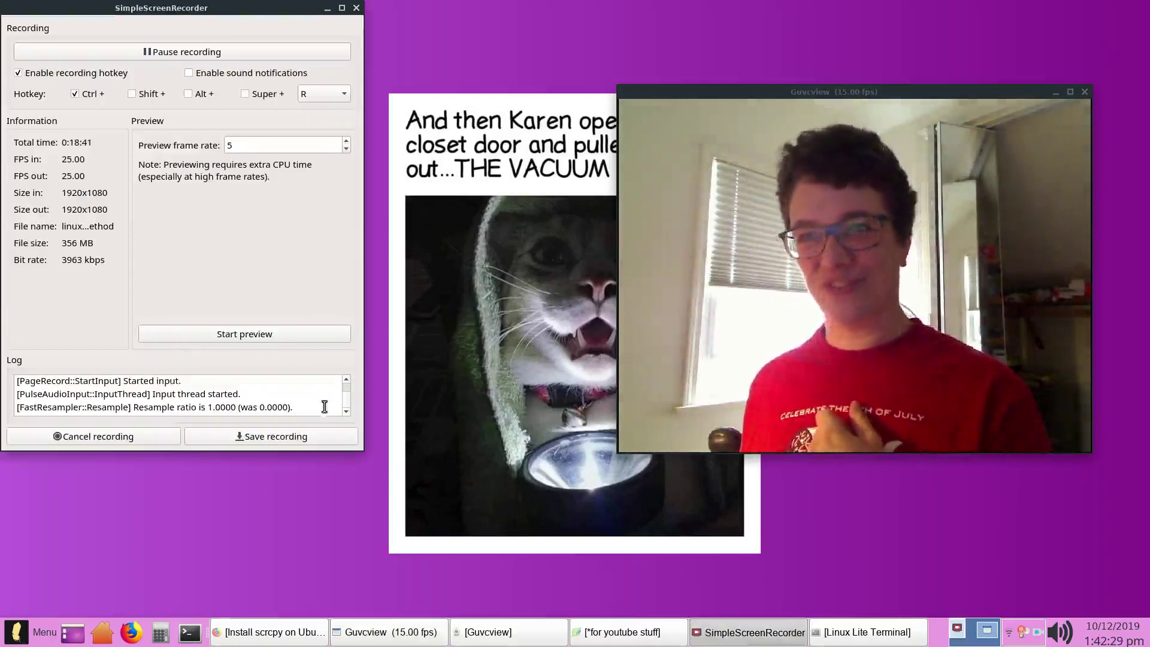